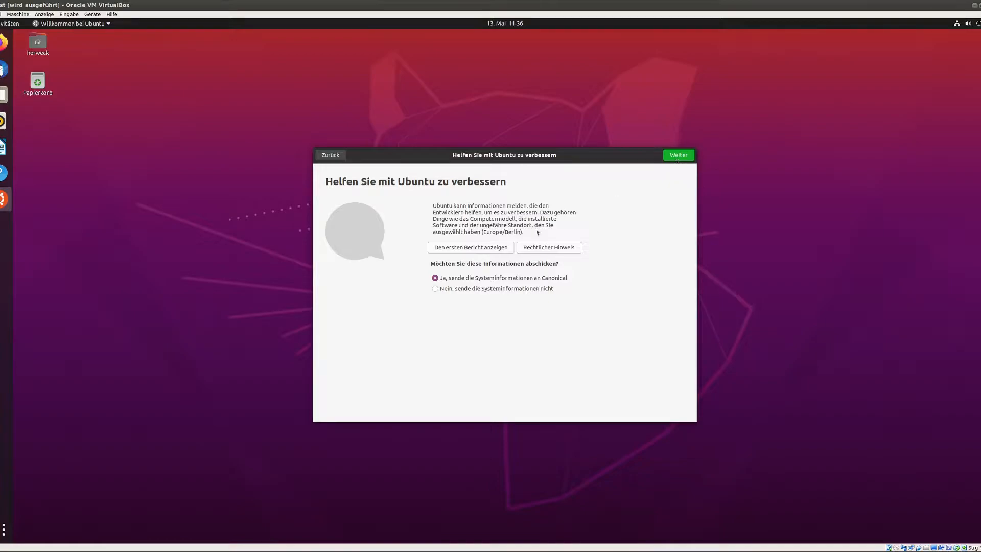
Complete the Ubuntu welcome setup, declining to send system information to Canonical and leaving location services off.
{"action": "left_click", "coordinate": [438, 288]}
{"action": "left_click", "coordinate": [677, 156]}
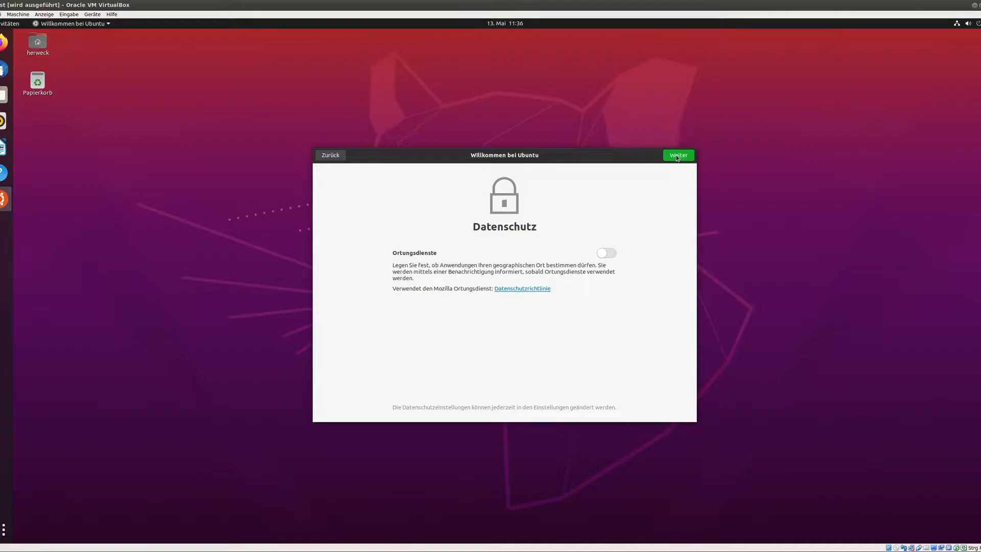
{"action": "left_click", "coordinate": [676, 156]}
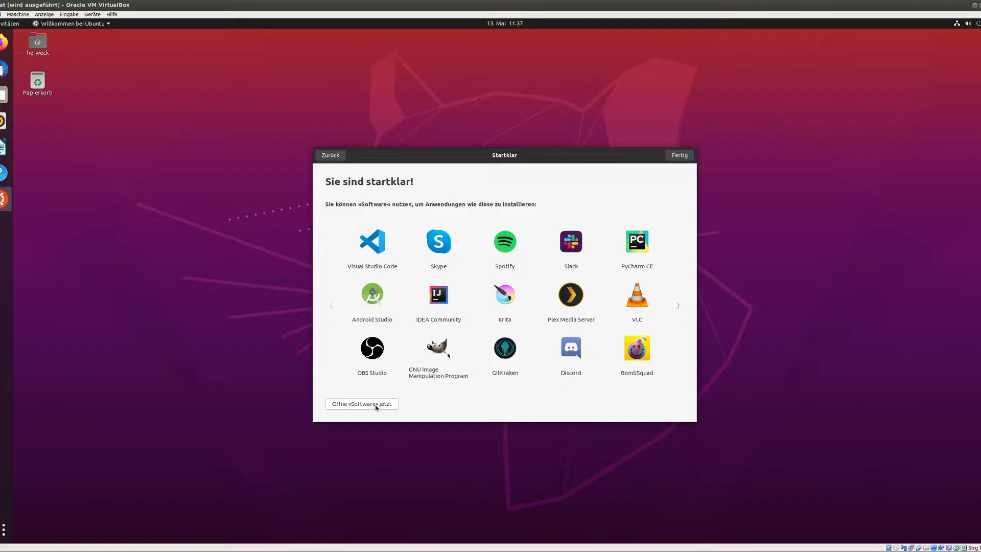
{"action": "left_click", "coordinate": [678, 156]}
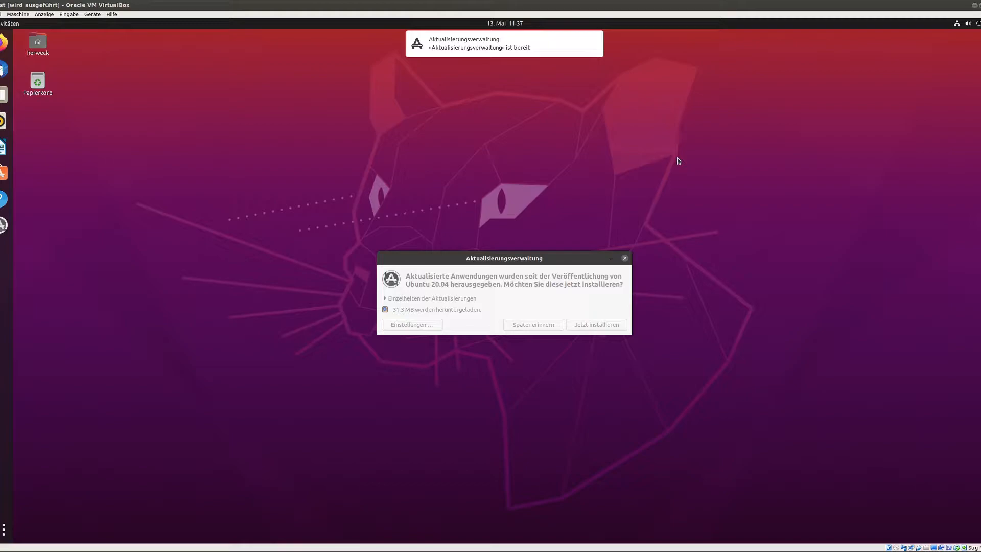
Start installing the offered Ubuntu updates and authenticate with the account password.
{"action": "left_click", "coordinate": [583, 323]}
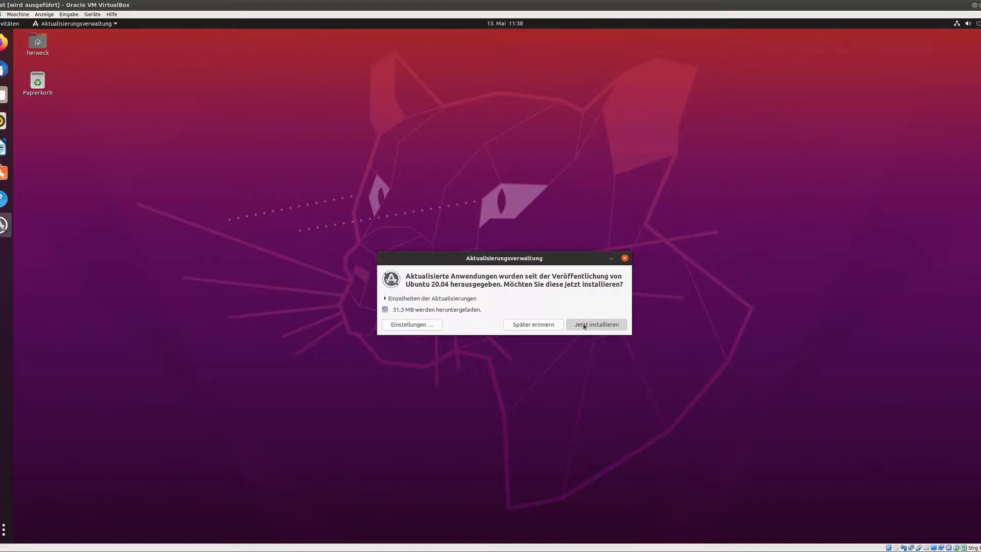
{"action": "key", "text": "Escape"}
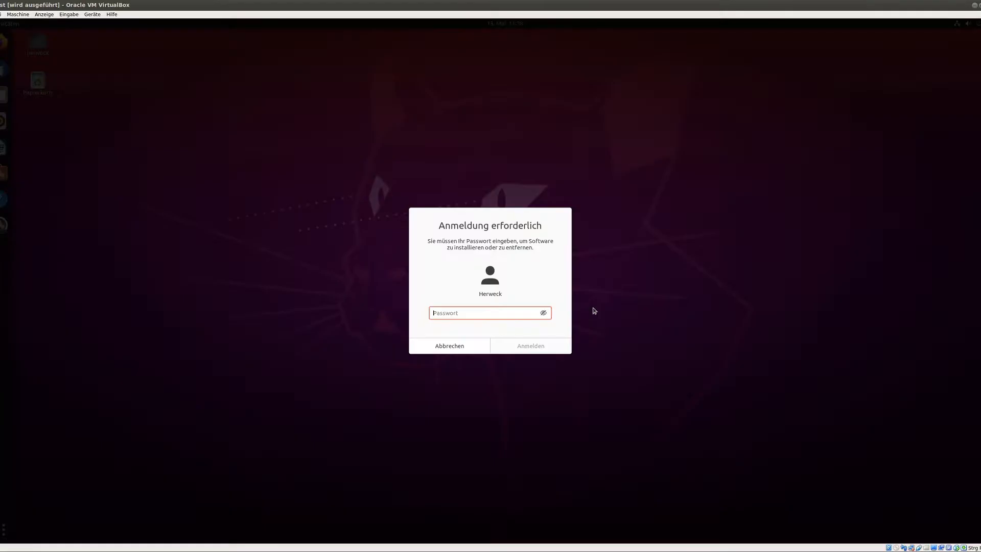
{"action": "type", "text": "•••••••"}
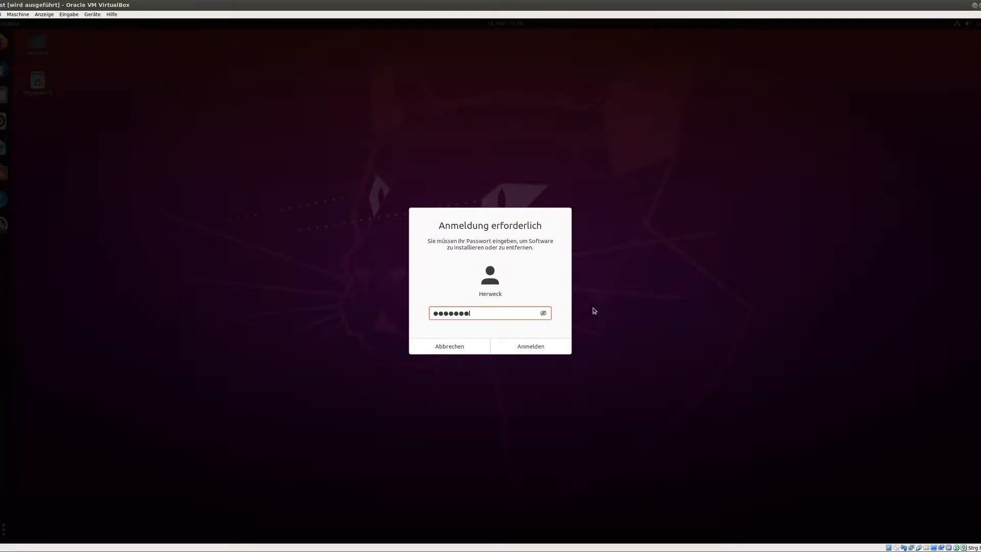
{"action": "key", "text": "Return"}
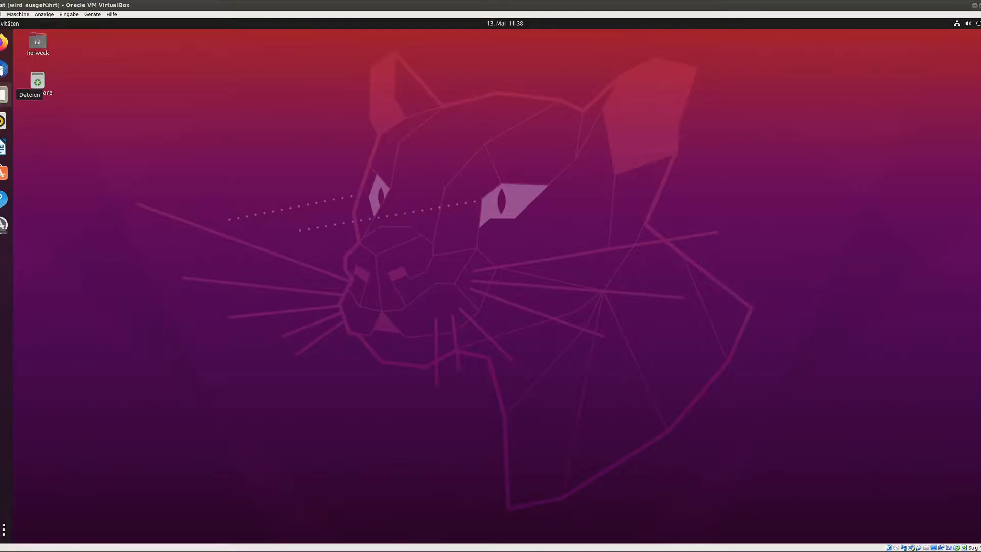
Open Firefox in a maximized window and load the website herweck-essen.de.
{"action": "left_click", "coordinate": [2, 43]}
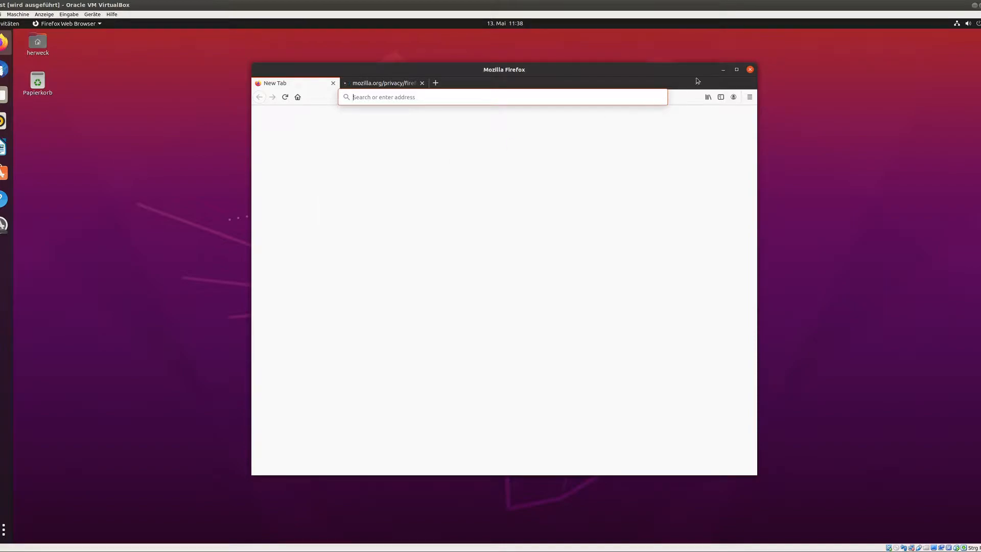
{"action": "left_click", "coordinate": [737, 70]}
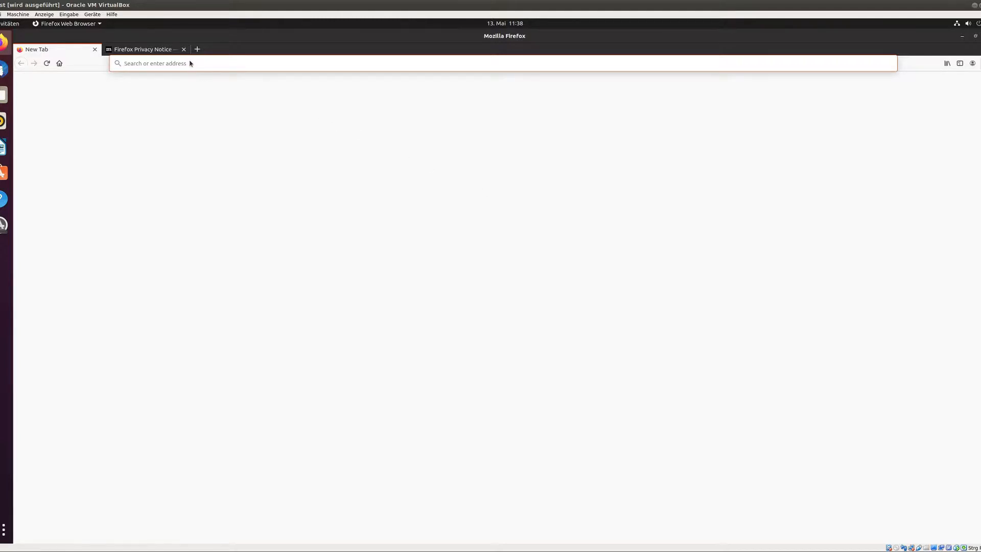
{"action": "type", "text": "herw"}
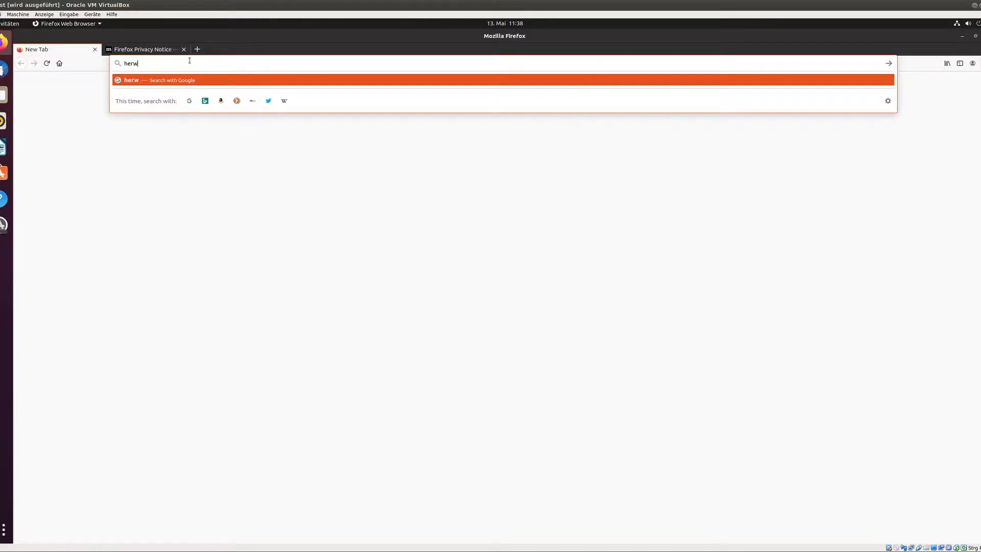
{"action": "type", "text": "eck-essen.d"}
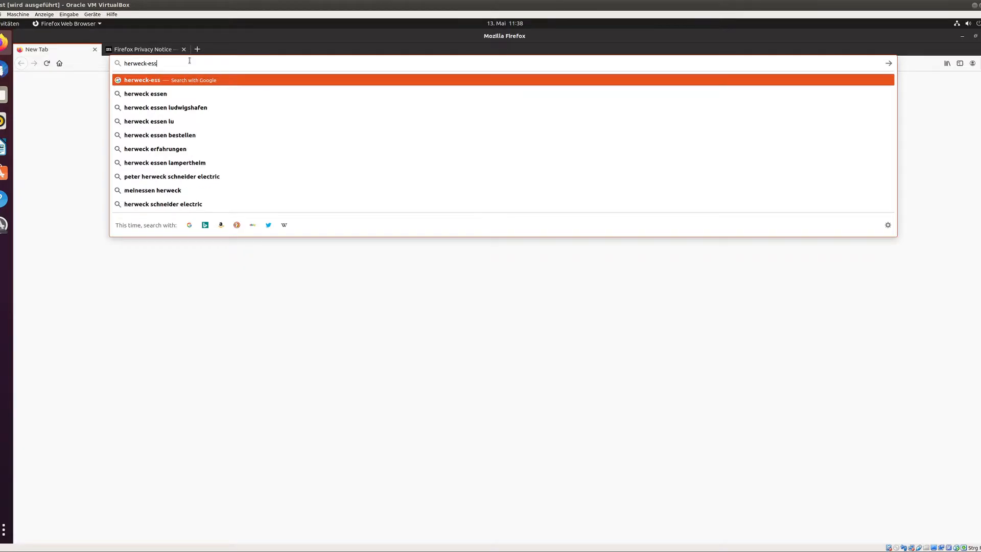
{"action": "type", "text": "e"}
{"action": "key", "text": "Return"}
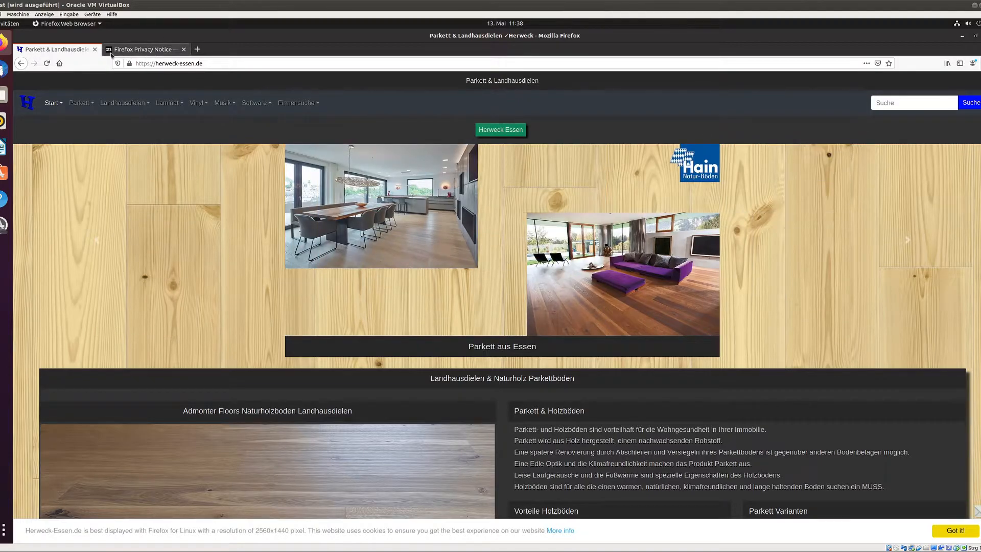
Close the website's tab, skim the Firefox Privacy Notice page, and quit Firefox.
{"action": "left_click", "coordinate": [95, 50]}
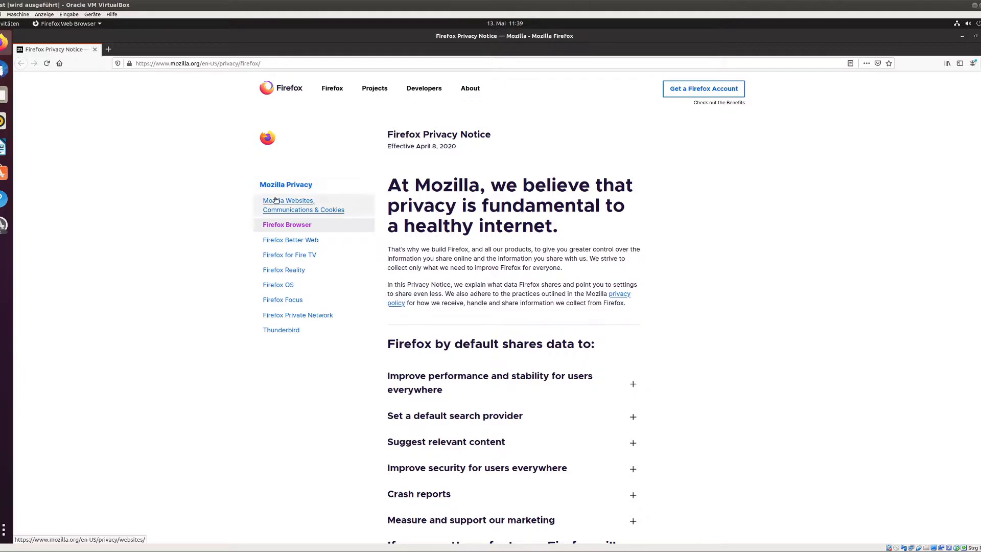
{"action": "scroll", "coordinate": [272, 202], "scroll_direction": "down", "scroll_amount": 3}
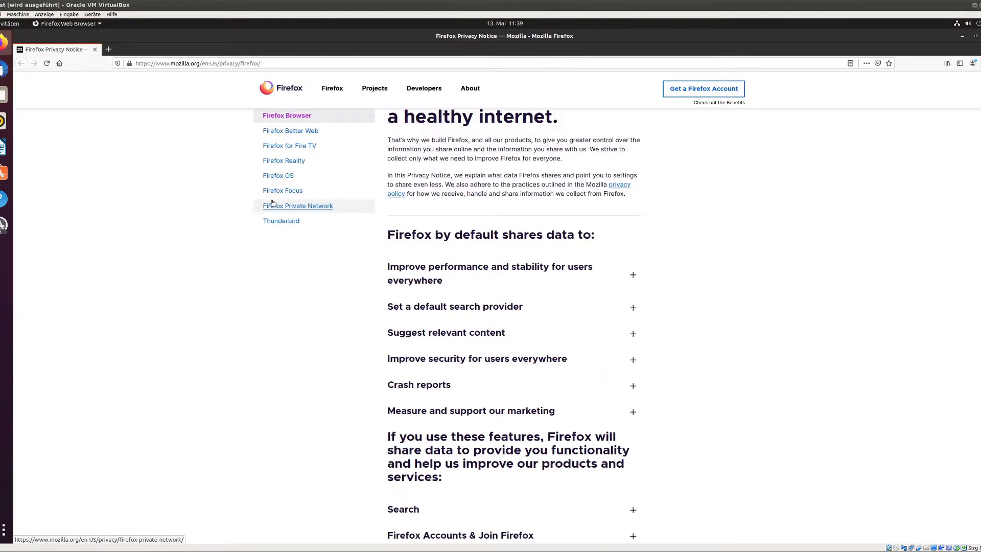
{"action": "scroll", "coordinate": [272, 203], "scroll_direction": "up", "scroll_amount": 3}
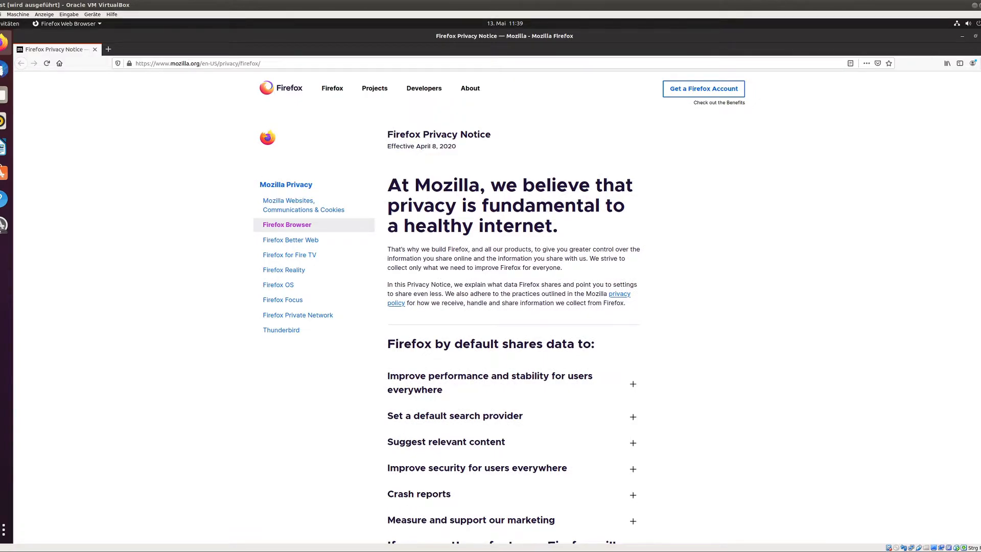
{"action": "key", "text": "ctrl+q"}
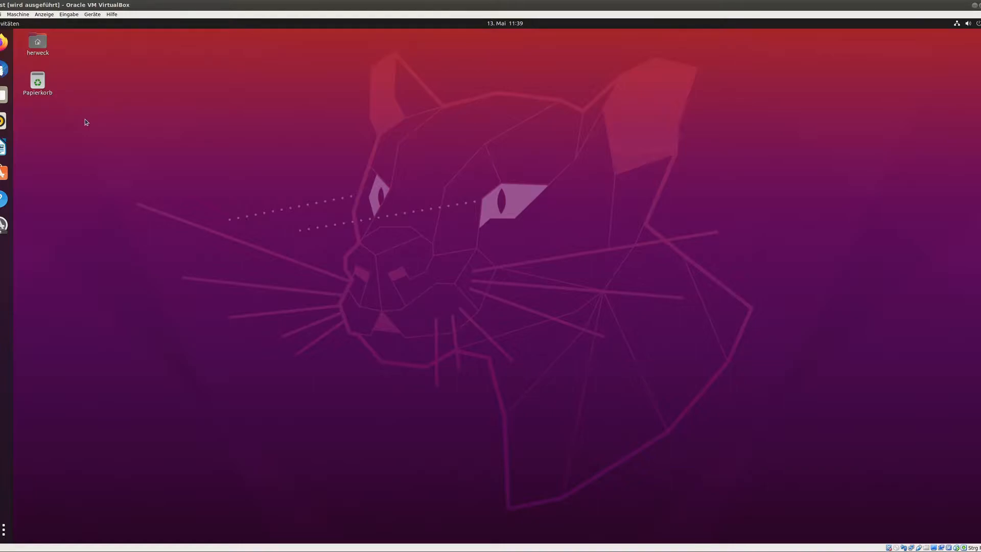
Bring the running update installation back into view and expand its details output.
{"action": "left_click", "coordinate": [4, 224]}
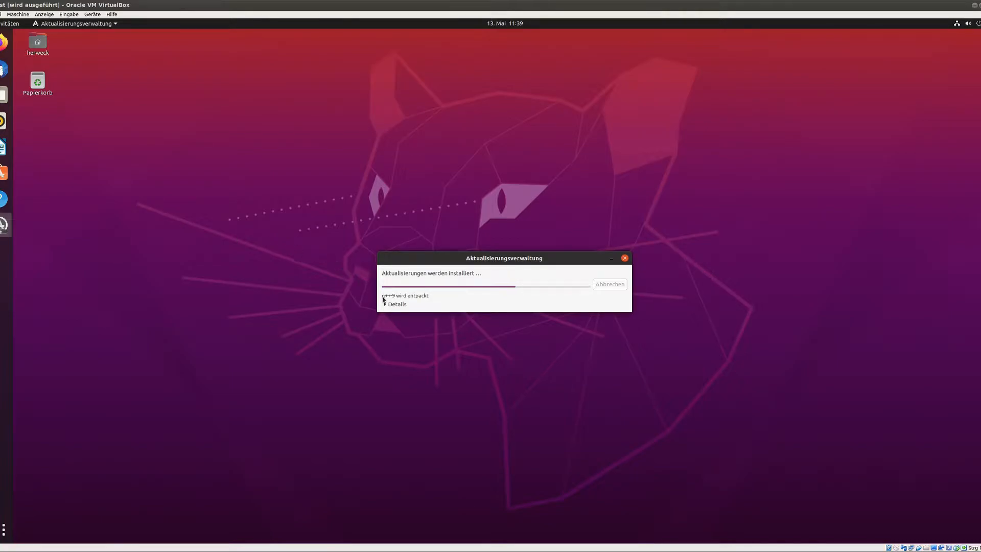
{"action": "left_click", "coordinate": [396, 304]}
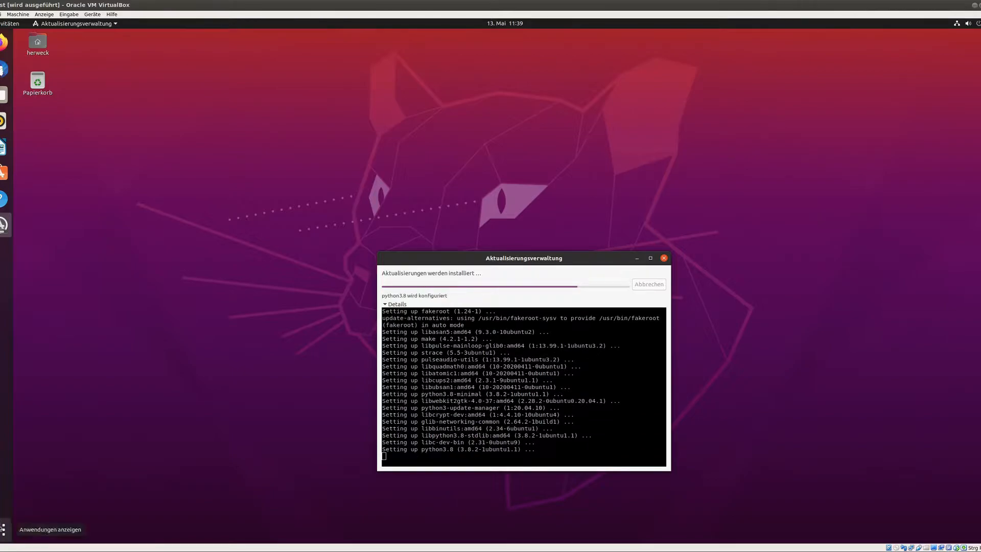
Search the applications for "ein", open Einstellungen, and view the Bluetooth settings.
{"action": "left_click", "coordinate": [3, 527]}
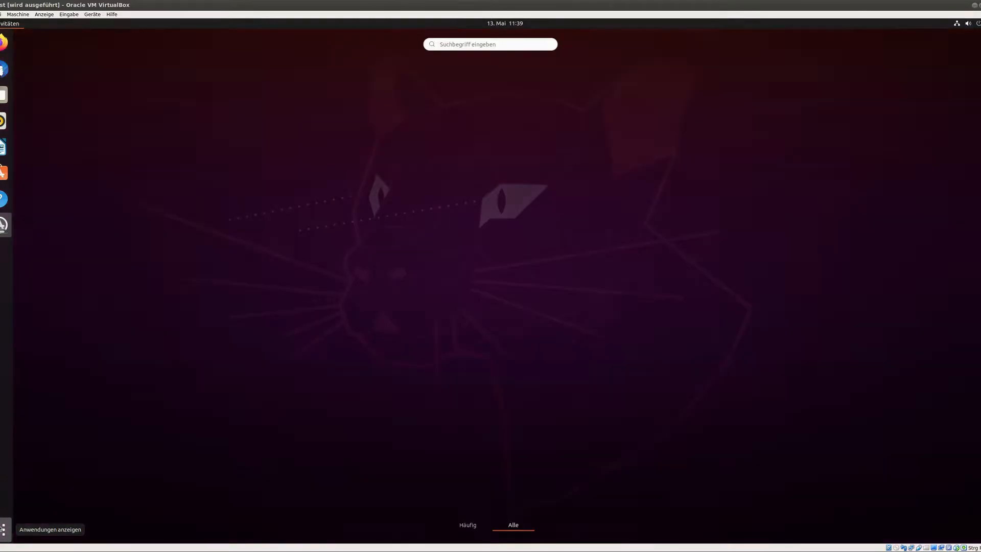
{"action": "type", "text": "ein"}
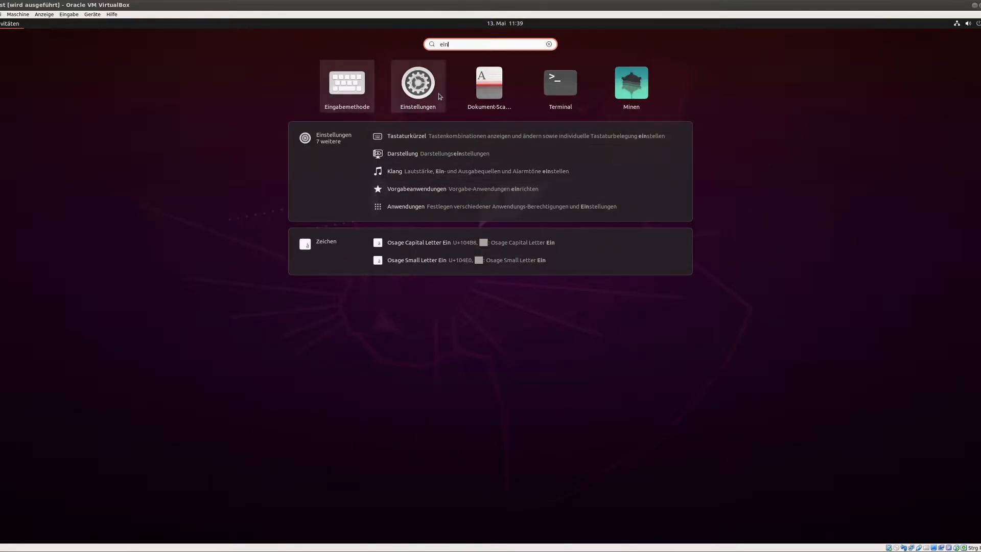
{"action": "left_click", "coordinate": [419, 87]}
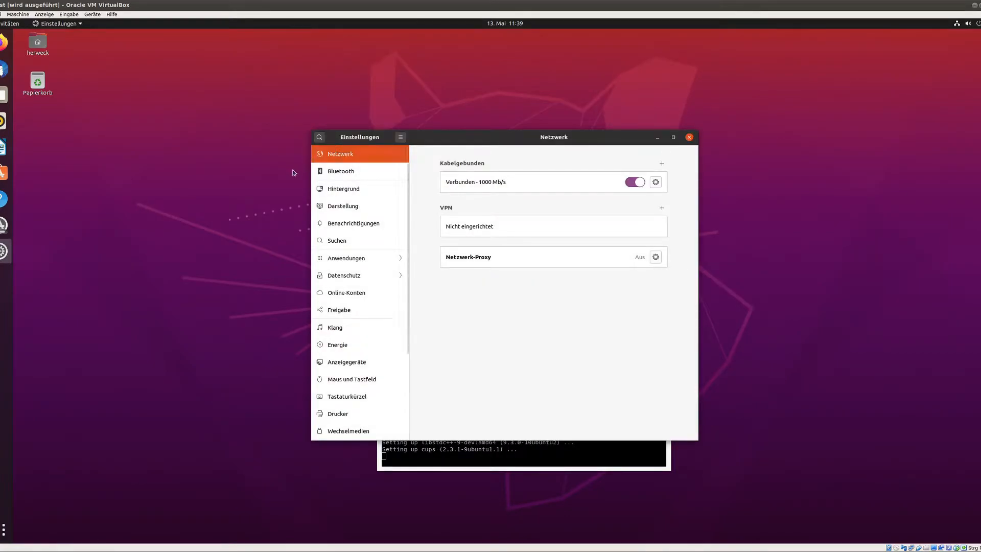
{"action": "left_click", "coordinate": [343, 176]}
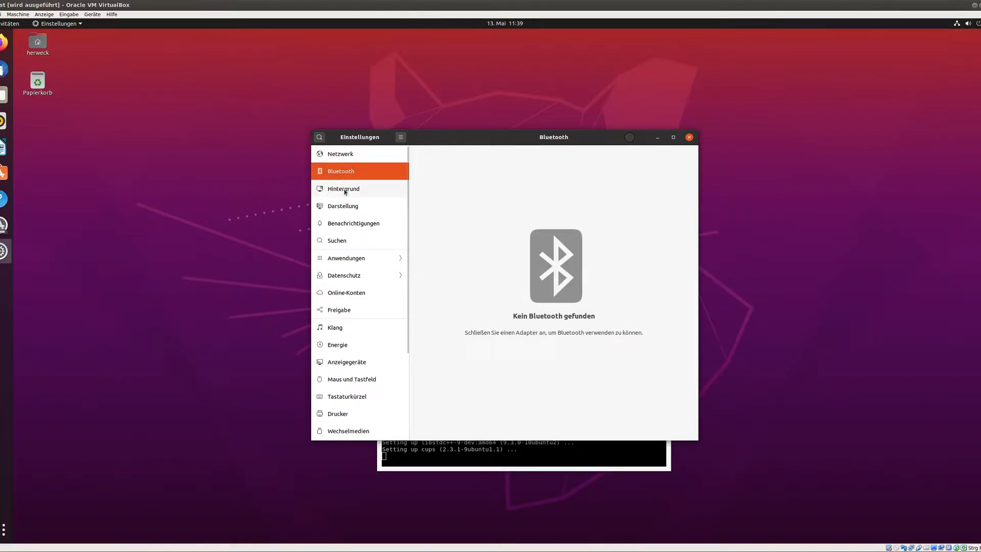
Try the wooden table game picture as desktop background, and settle on the forest picture with tree trunks.
{"action": "left_click", "coordinate": [345, 190]}
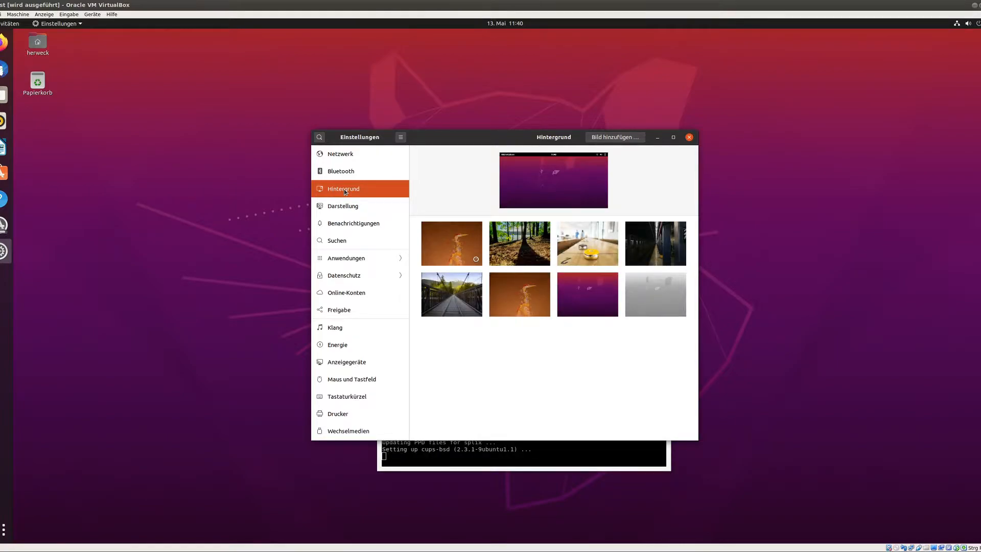
{"action": "left_click", "coordinate": [584, 248]}
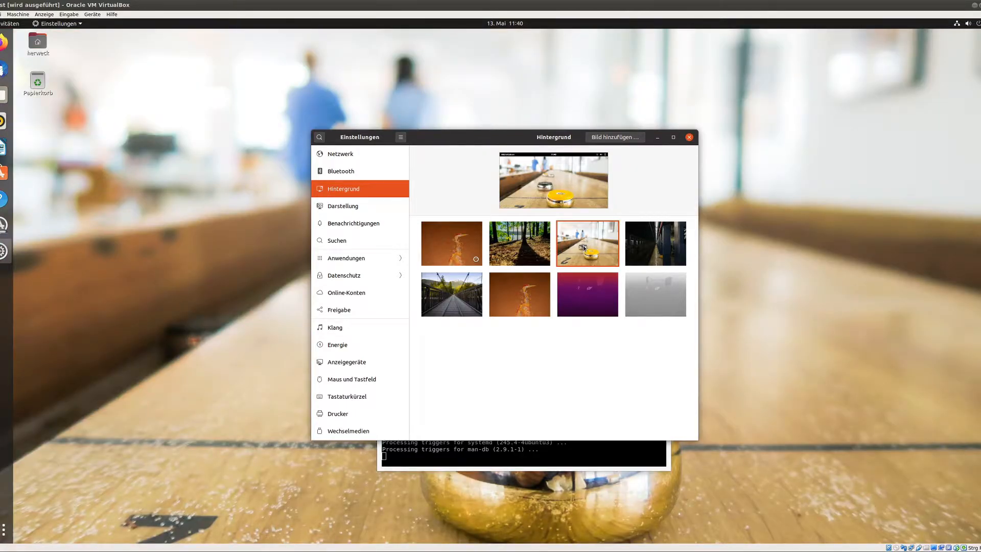
{"action": "left_click", "coordinate": [528, 249]}
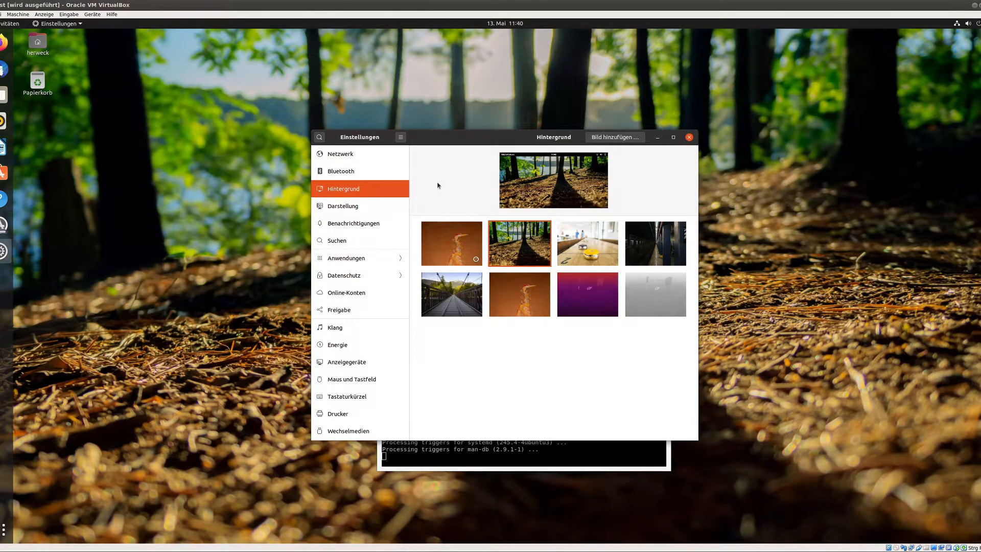
Set the dock's screen position to Unten in the Darstellung settings.
{"action": "left_click", "coordinate": [378, 207]}
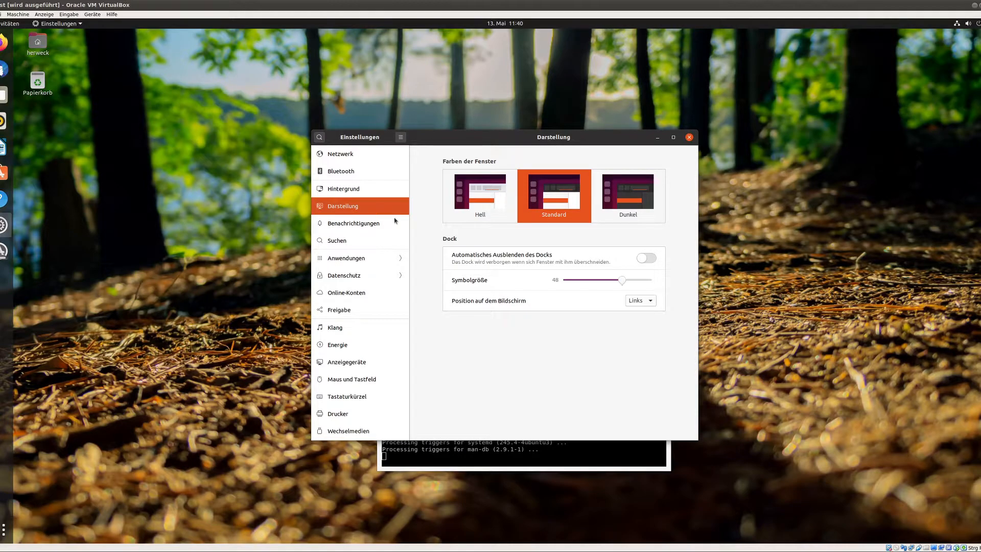
{"action": "left_click", "coordinate": [635, 303]}
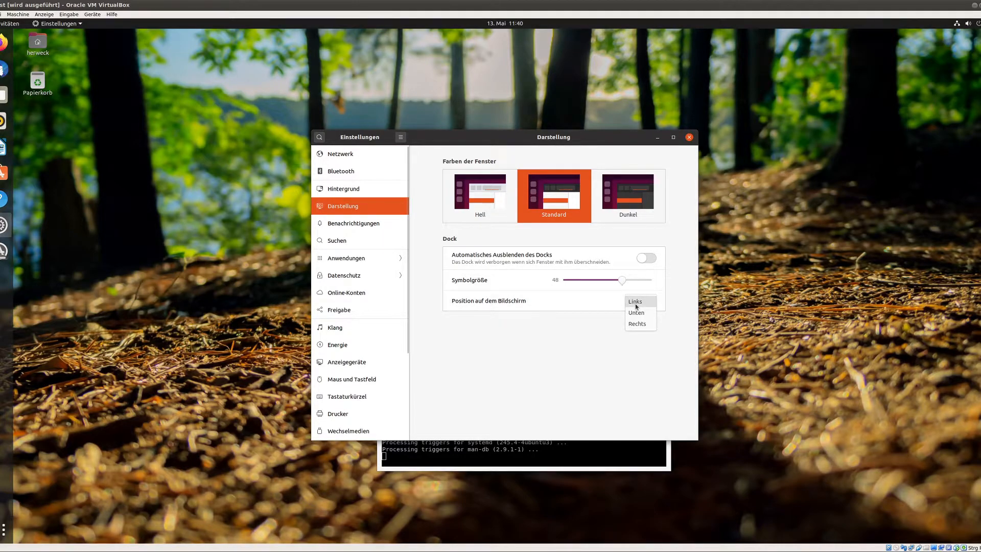
{"action": "left_click", "coordinate": [636, 312]}
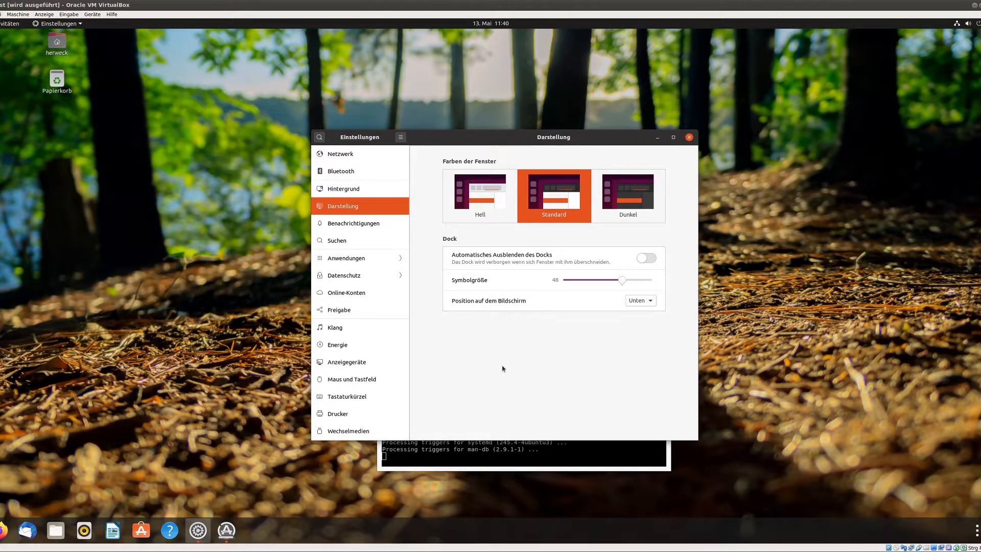
Review the per-application notification settings and the Suchen settings for activity overview results.
{"action": "left_click", "coordinate": [380, 228]}
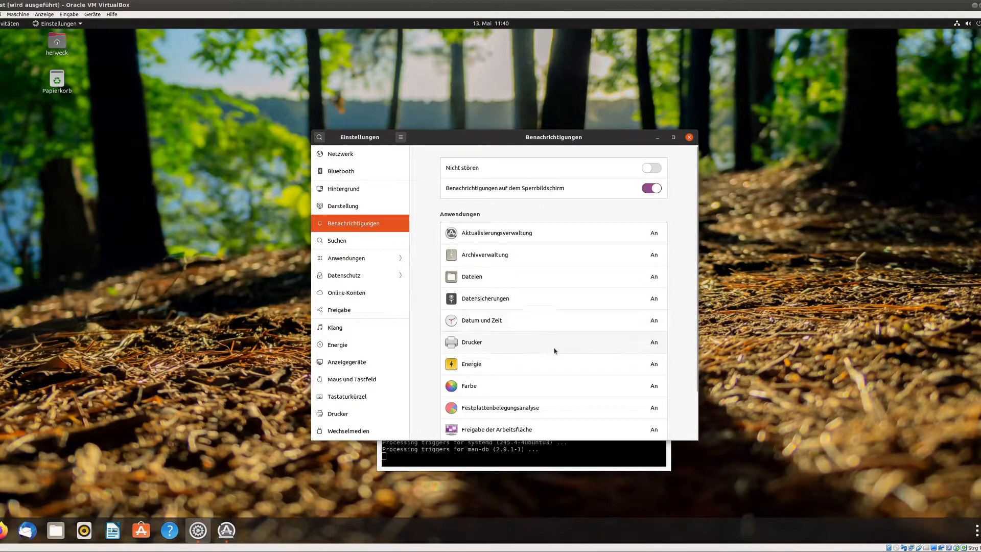
{"action": "scroll", "coordinate": [562, 366], "scroll_direction": "down", "scroll_amount": 1}
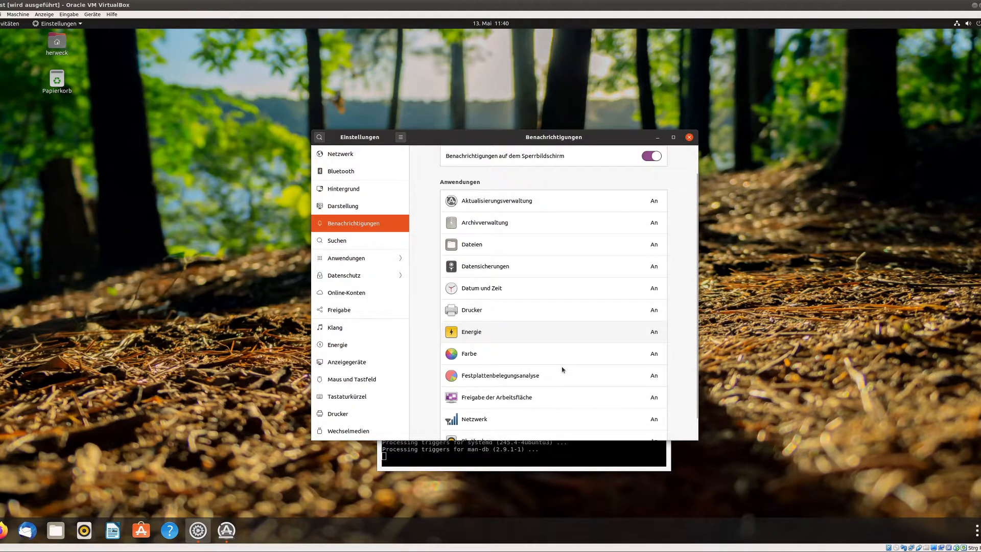
{"action": "scroll", "coordinate": [526, 344], "scroll_direction": "down", "scroll_amount": 1}
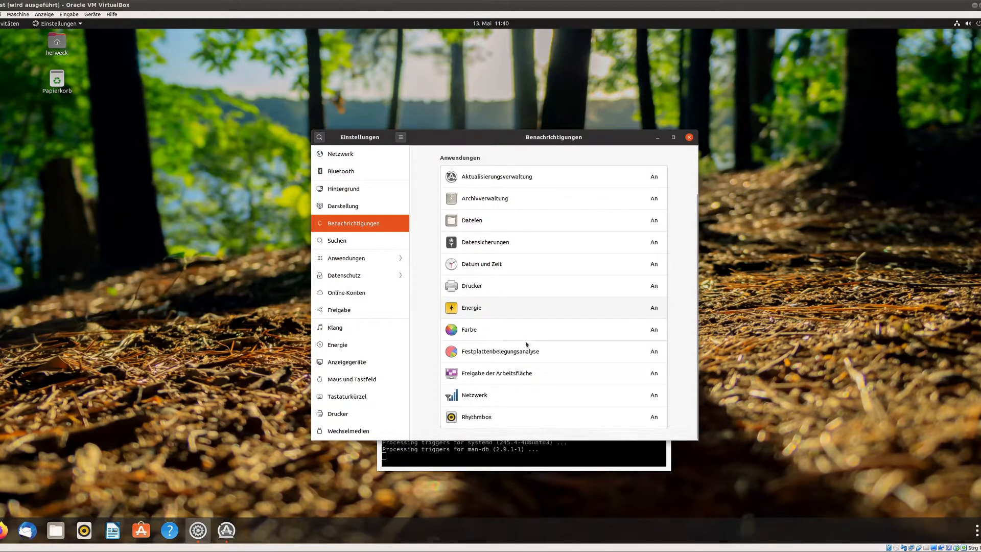
{"action": "left_click", "coordinate": [356, 245]}
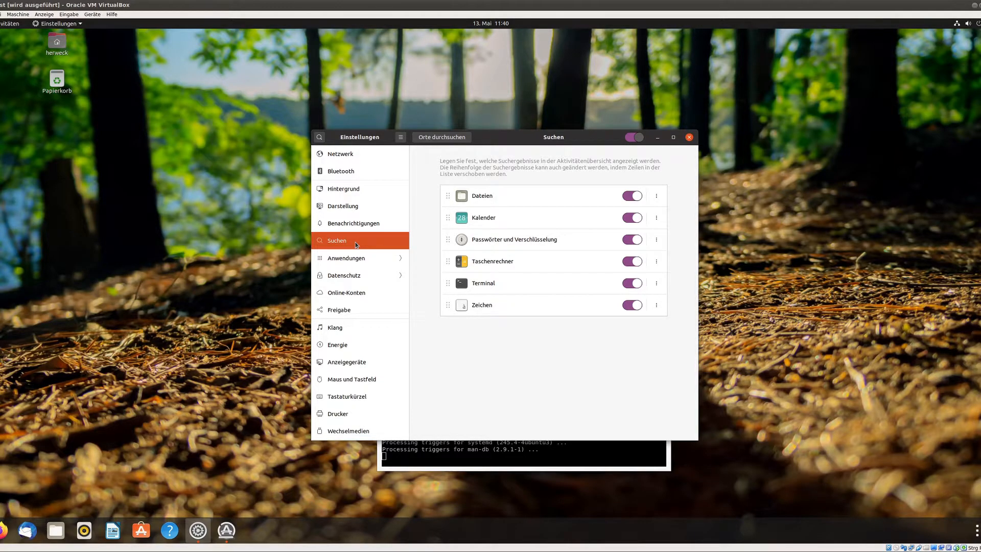
Look through the list of installed applications in the Anwendungen settings and view the entry for Zusätzliche Treiber.
{"action": "left_click", "coordinate": [357, 258]}
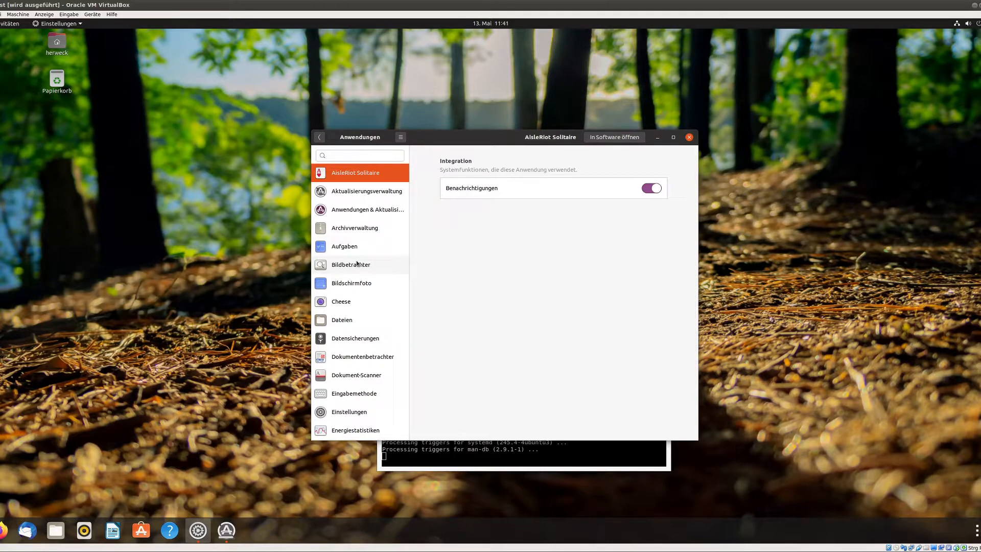
{"action": "scroll", "coordinate": [373, 381], "scroll_direction": "down", "scroll_amount": 3}
{"action": "scroll", "coordinate": [373, 381], "scroll_direction": "down", "scroll_amount": 7}
{"action": "scroll", "coordinate": [372, 378], "scroll_direction": "down", "scroll_amount": 6}
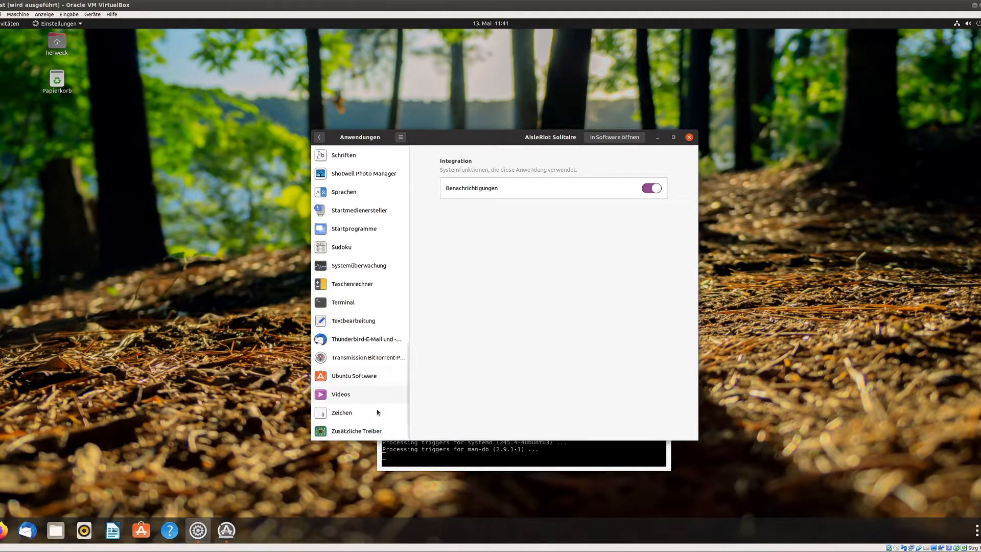
{"action": "left_click", "coordinate": [376, 432]}
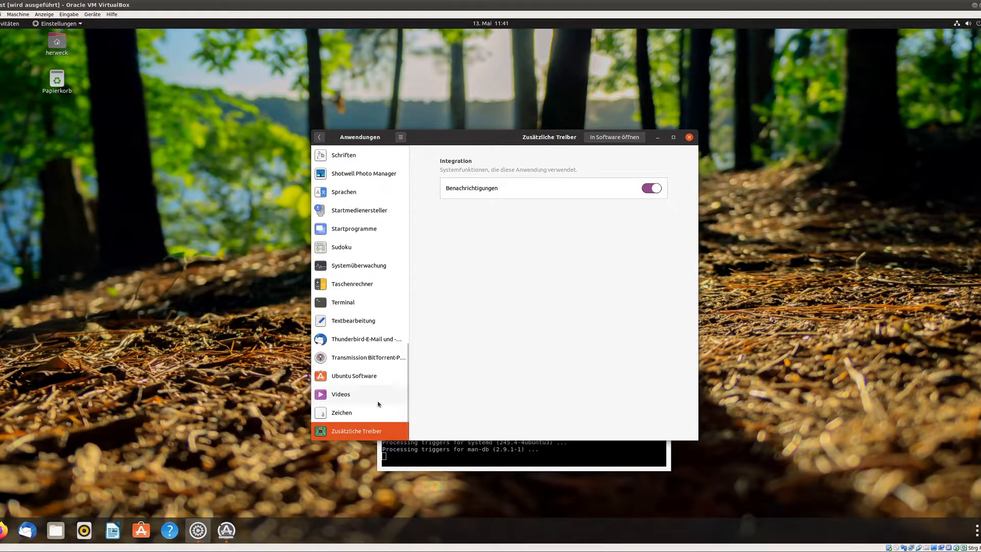
Leave the application list and review the Konnektivität, Ortungsdienste and Thunderbolt pages of the Datenschutz settings.
{"action": "scroll", "coordinate": [377, 404], "scroll_direction": "up", "scroll_amount": 3}
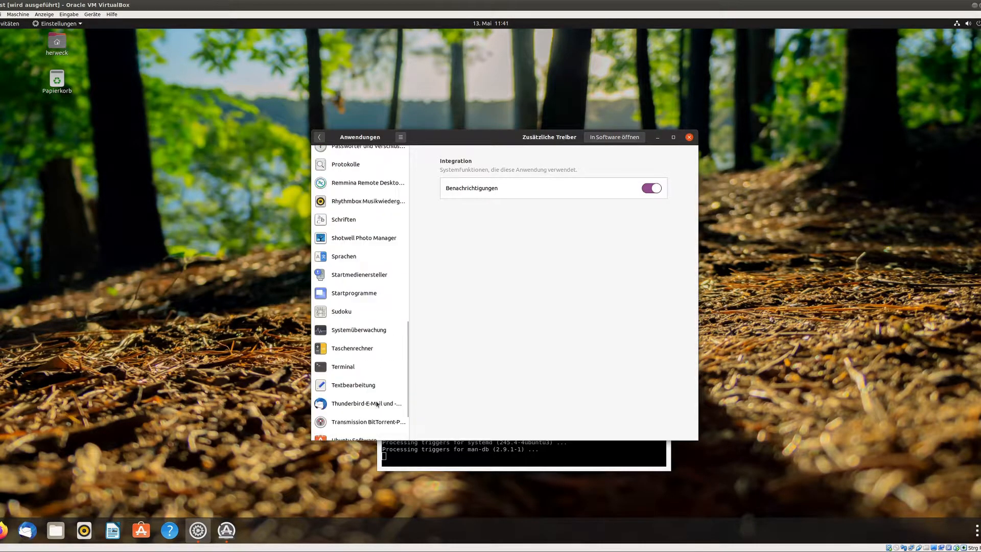
{"action": "scroll", "coordinate": [373, 369], "scroll_direction": "up", "scroll_amount": 15}
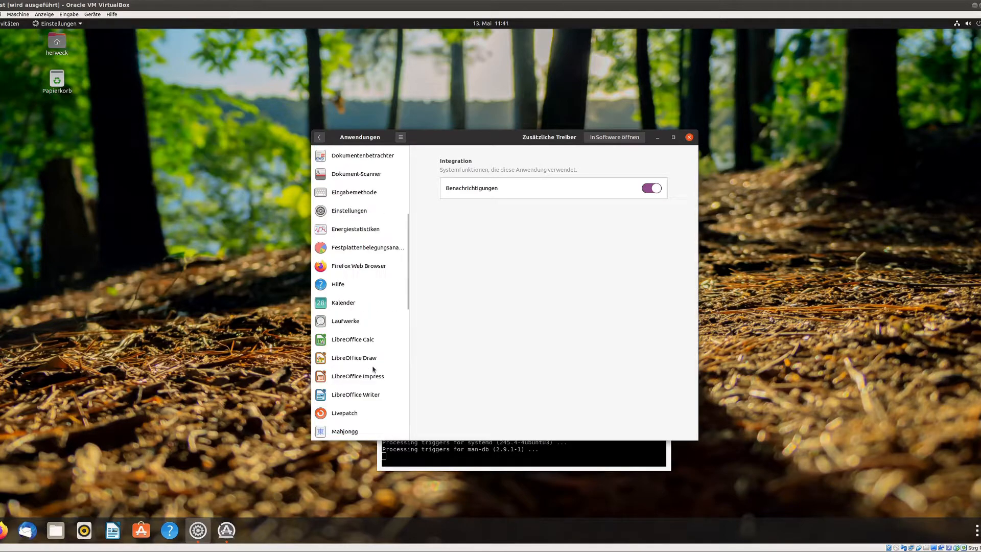
{"action": "left_click", "coordinate": [319, 138]}
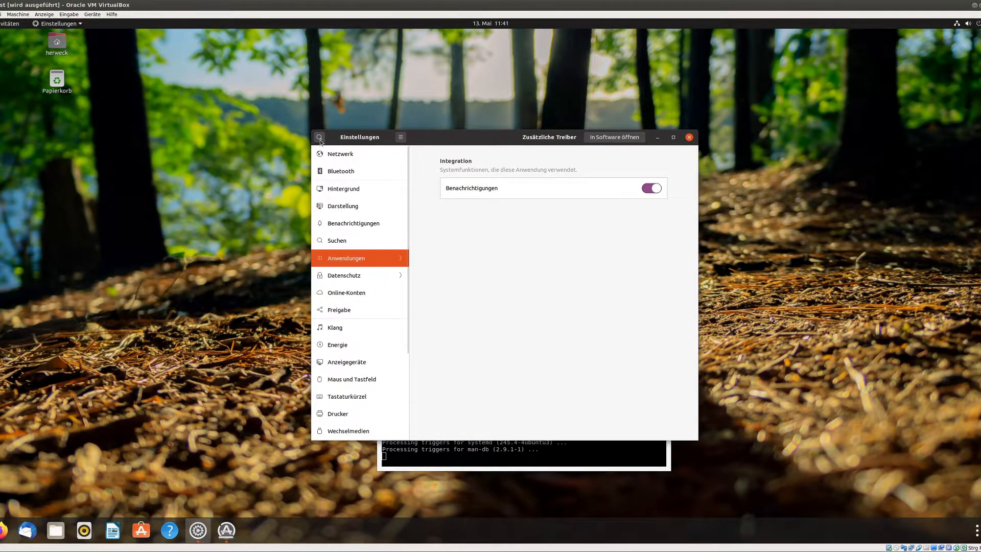
{"action": "left_click", "coordinate": [360, 275]}
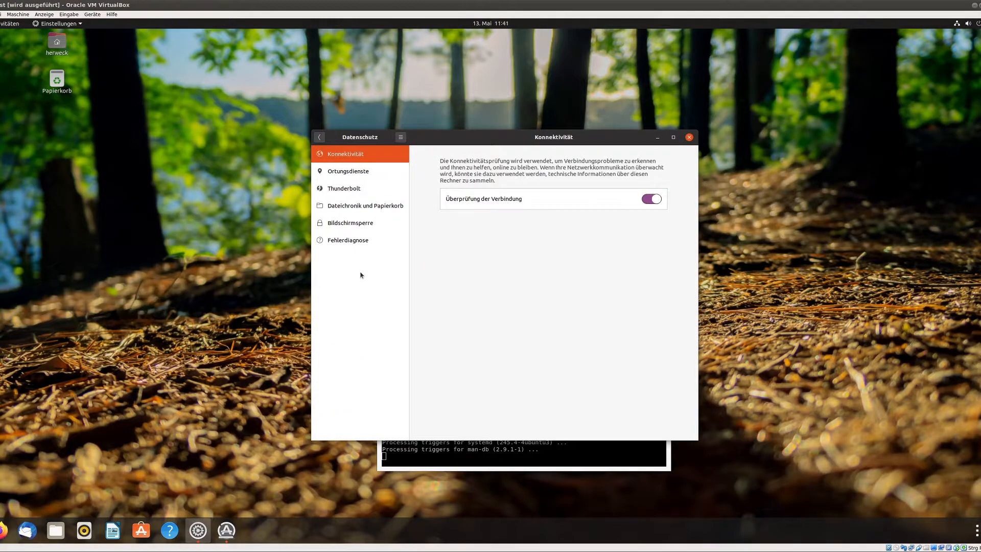
{"action": "left_click", "coordinate": [356, 171]}
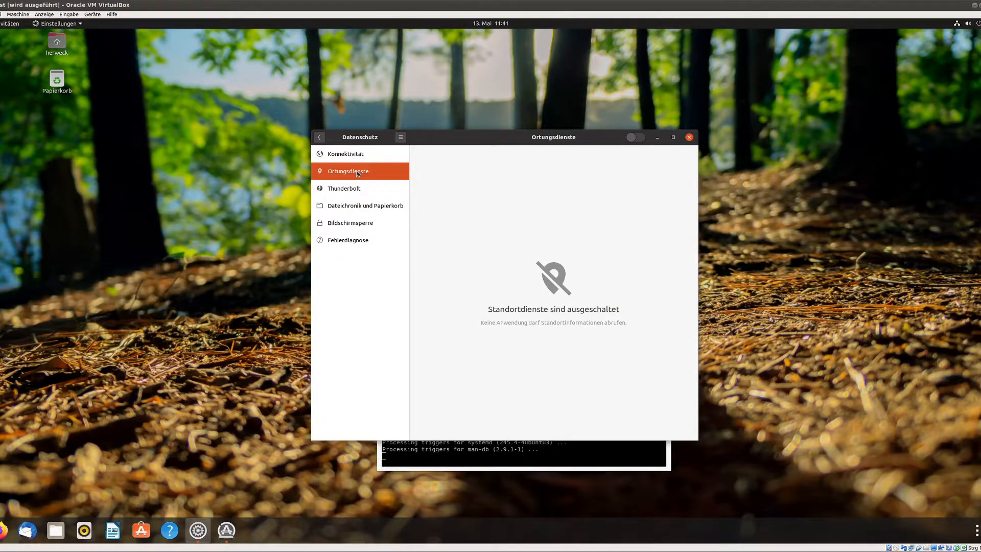
{"action": "left_click", "coordinate": [354, 193]}
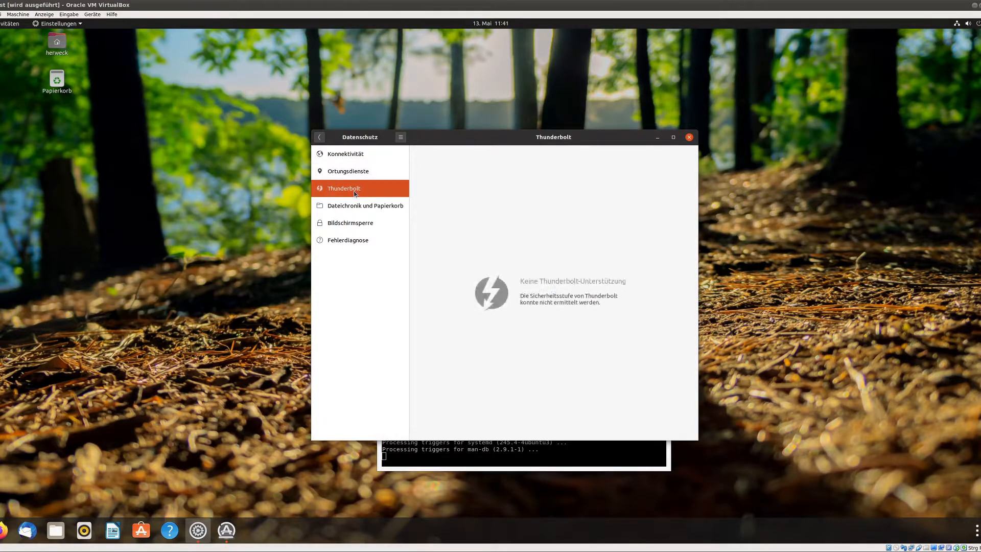
Turn off Dateichronik in the Dateichronik und Papierkorb privacy settings.
{"action": "left_click", "coordinate": [353, 206]}
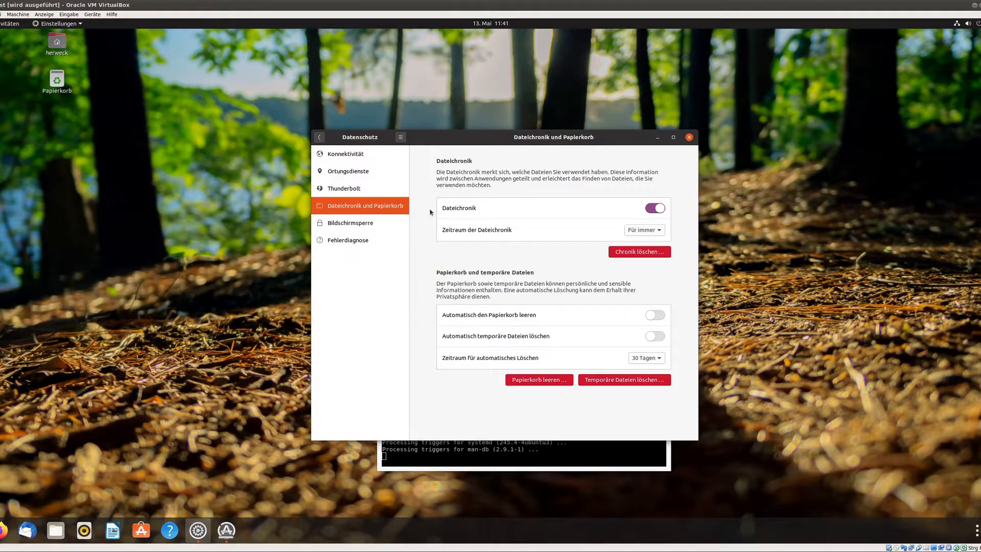
{"action": "left_click", "coordinate": [651, 208]}
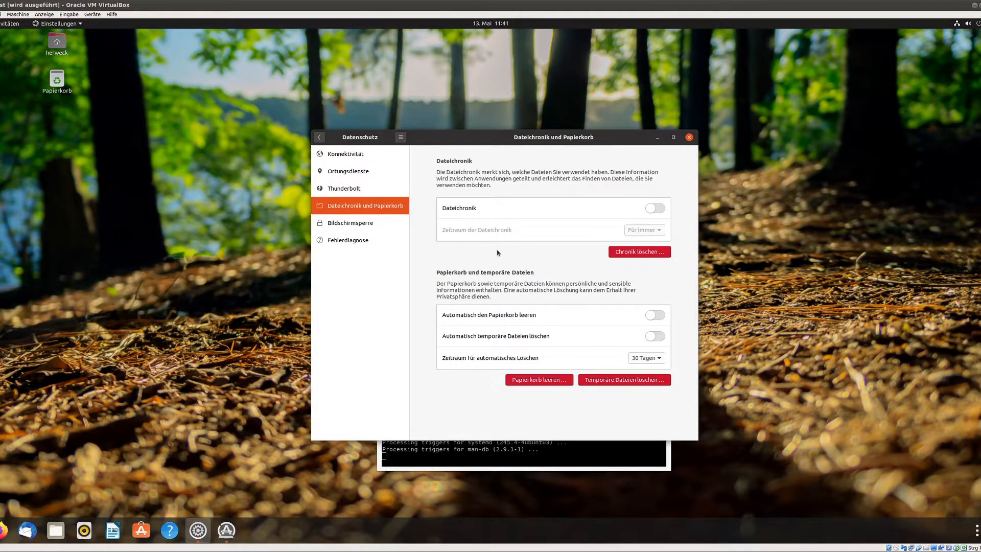
Review the Bildschirmsperre and Fehlerdiagnose privacy settings, plus the Online-Konten and Freigabe settings.
{"action": "left_click", "coordinate": [362, 224]}
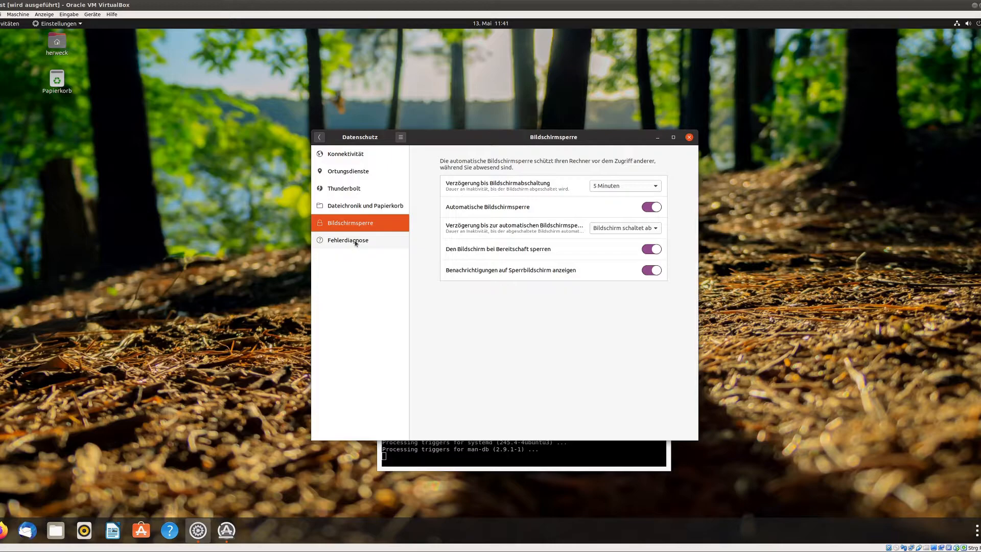
{"action": "left_click", "coordinate": [355, 241]}
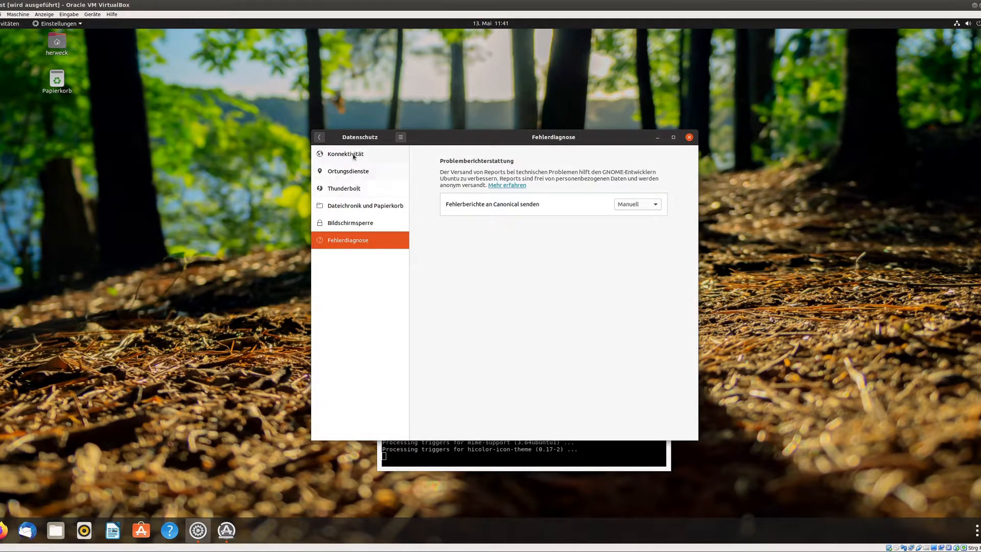
{"action": "left_click", "coordinate": [320, 137]}
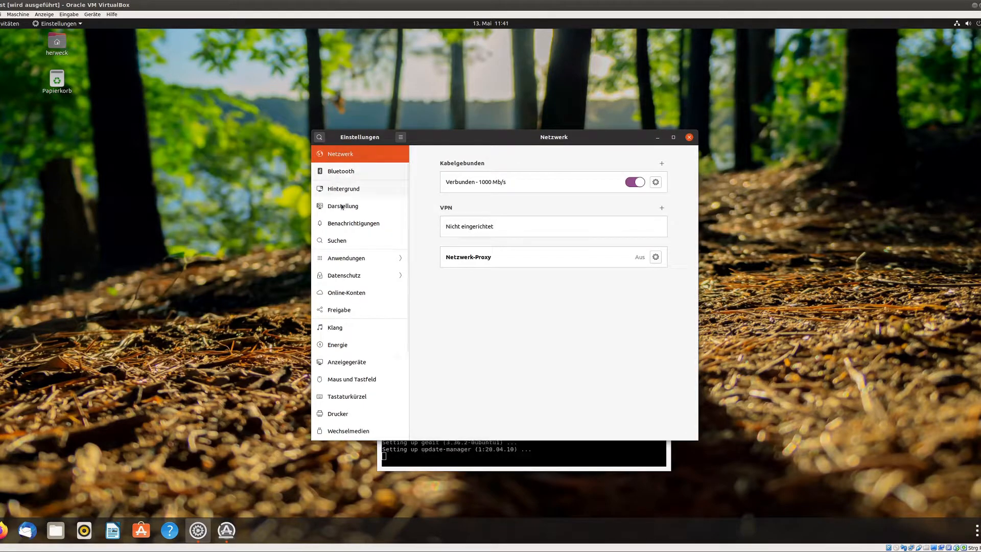
{"action": "left_click", "coordinate": [371, 294]}
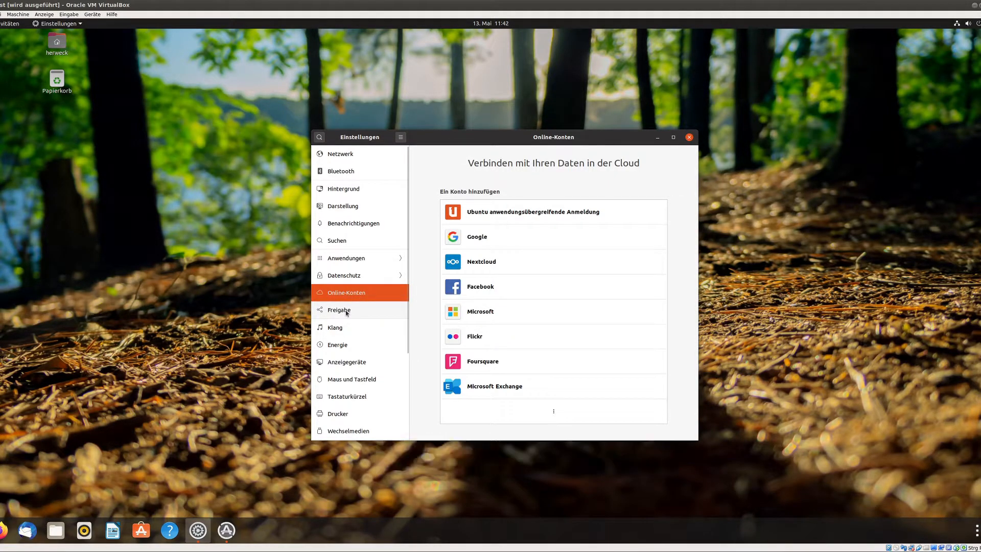
{"action": "left_click", "coordinate": [353, 309]}
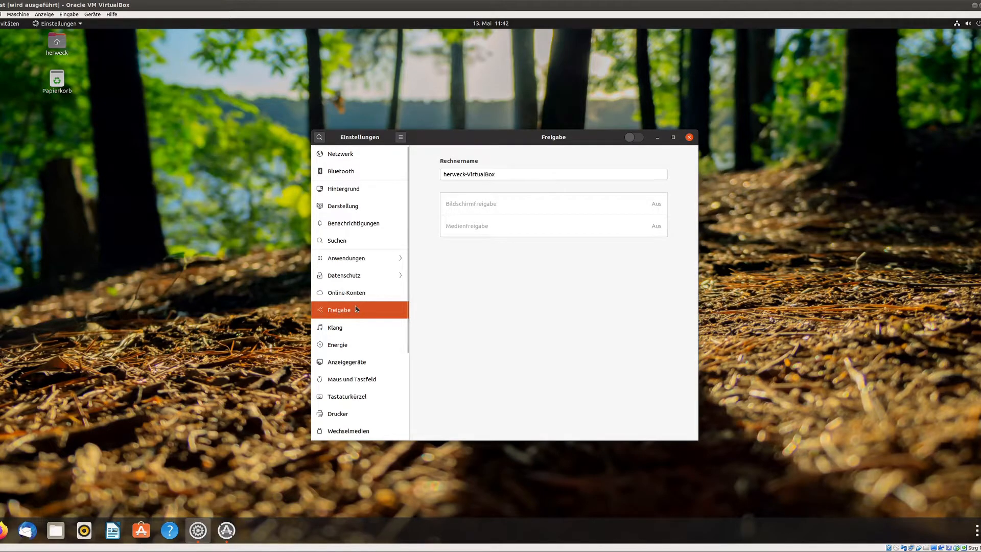
Enable Übersteuerung for the system volume in the Klang settings and view the remaining sound options down to Warnton.
{"action": "left_click", "coordinate": [349, 330]}
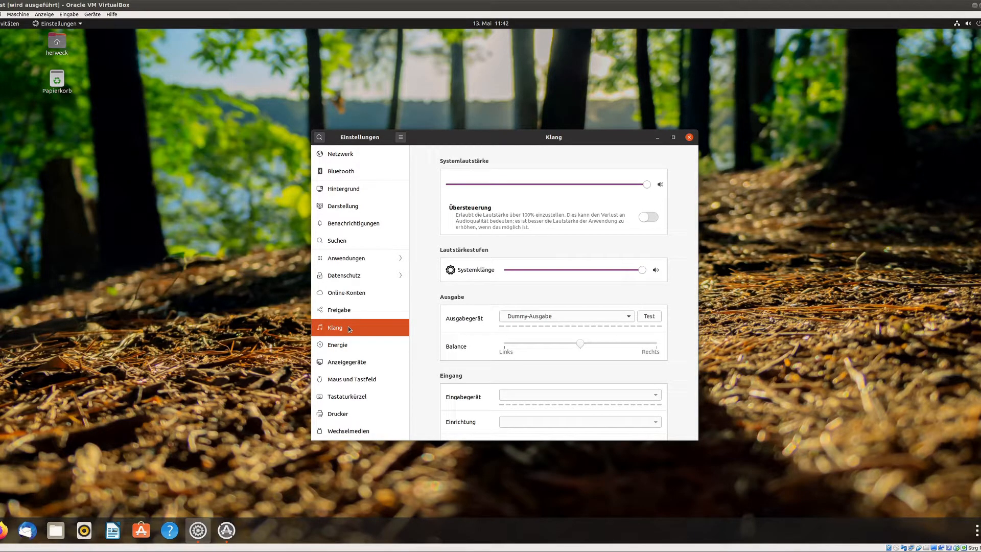
{"action": "left_click", "coordinate": [645, 217]}
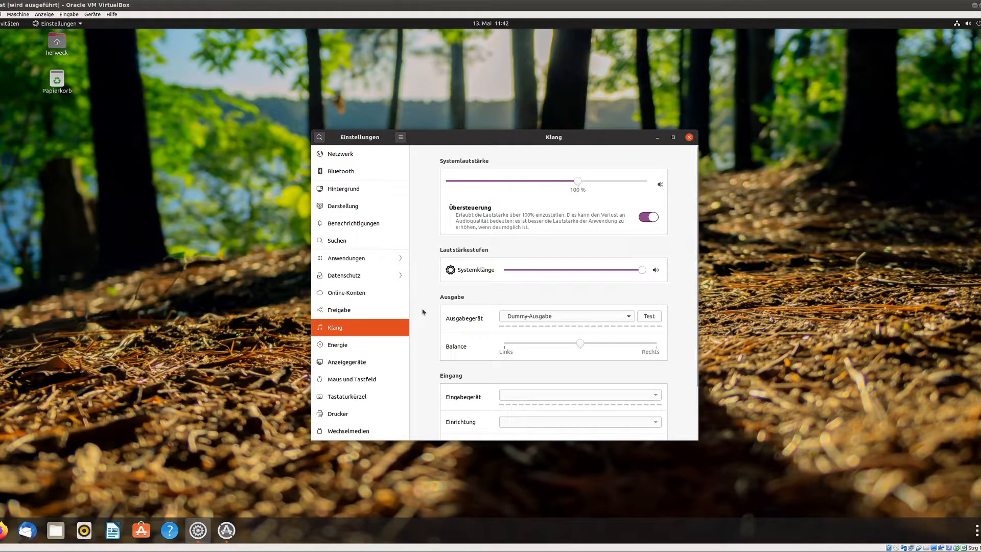
{"action": "scroll", "coordinate": [423, 312], "scroll_direction": "down", "scroll_amount": 3}
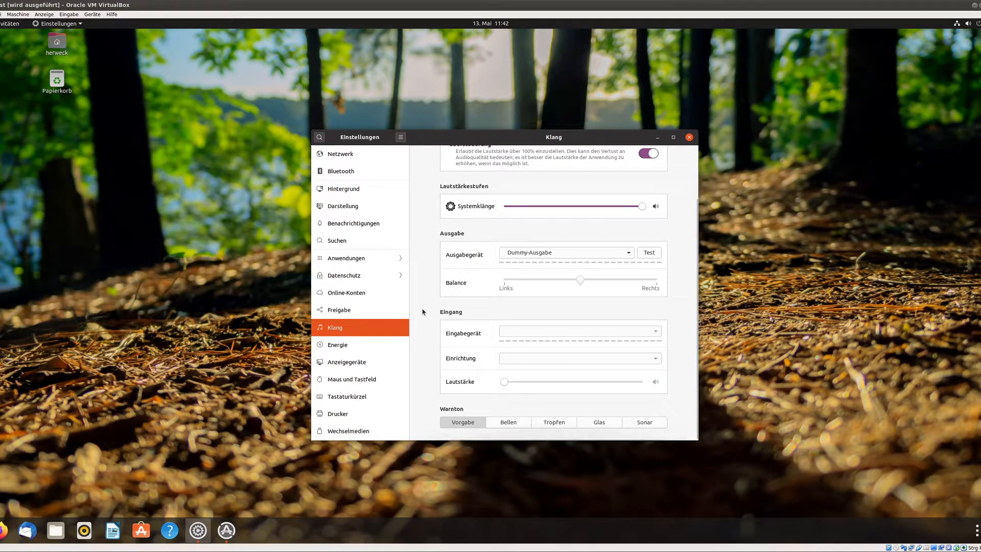
Review the Energie, Anzeigegeräte, Maus und Tastfeld and Tastaturkürzel settings.
{"action": "left_click", "coordinate": [353, 344]}
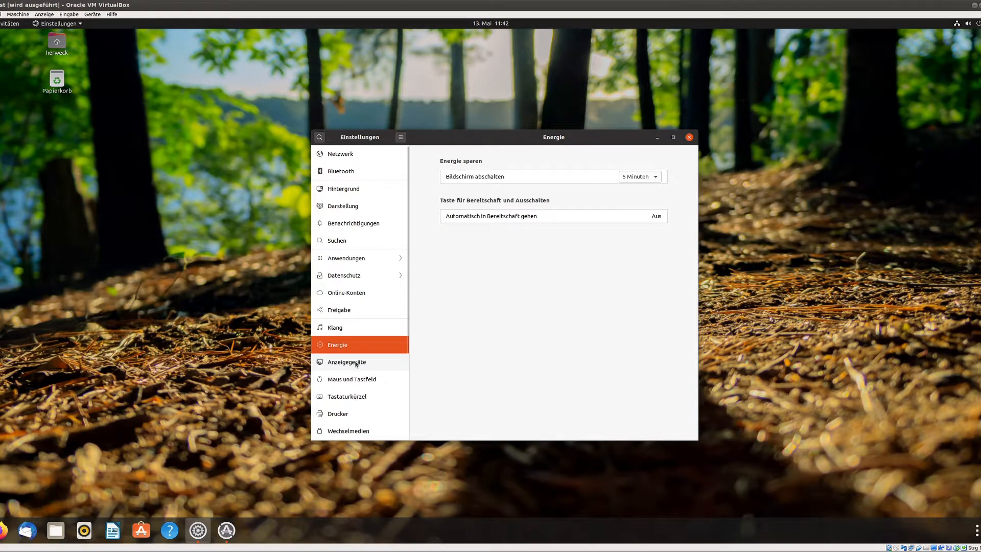
{"action": "left_click", "coordinate": [356, 363]}
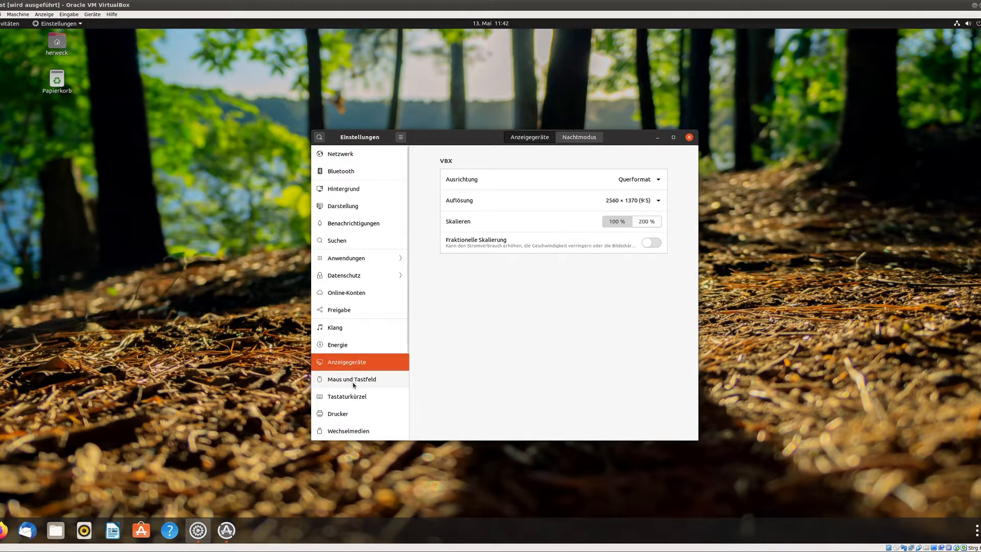
{"action": "left_click", "coordinate": [354, 383]}
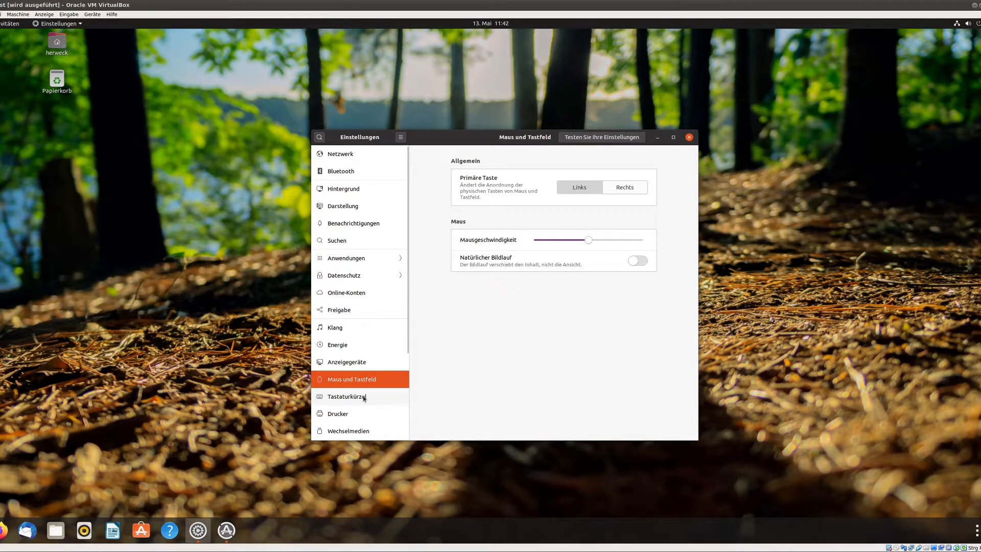
{"action": "left_click", "coordinate": [364, 397]}
{"action": "scroll", "coordinate": [364, 396], "scroll_direction": "down", "scroll_amount": 2}
{"action": "scroll", "coordinate": [362, 395], "scroll_direction": "down", "scroll_amount": 2}
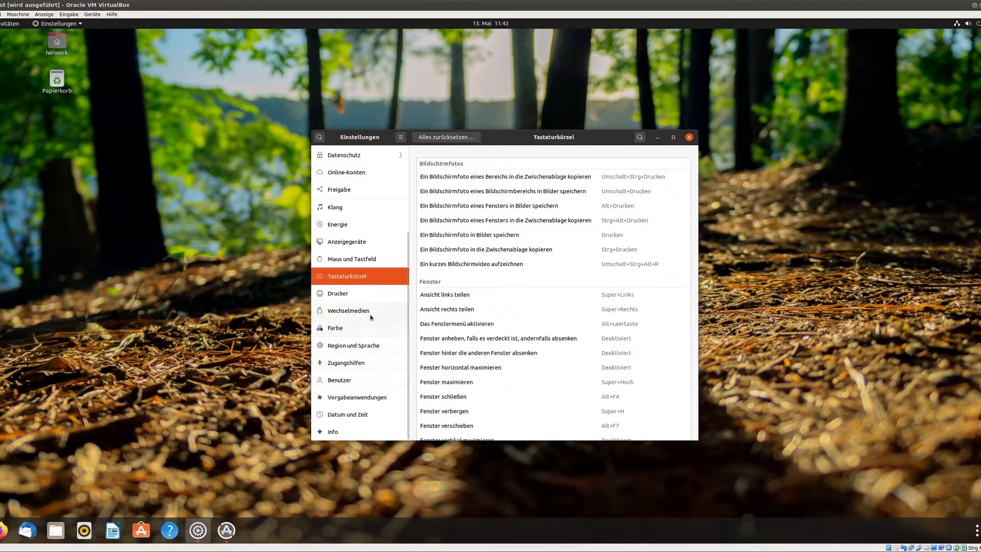
Review the Drucker, Region und Sprache, and Datum und Zeit settings, and examine the system details under Info.
{"action": "left_click", "coordinate": [368, 295]}
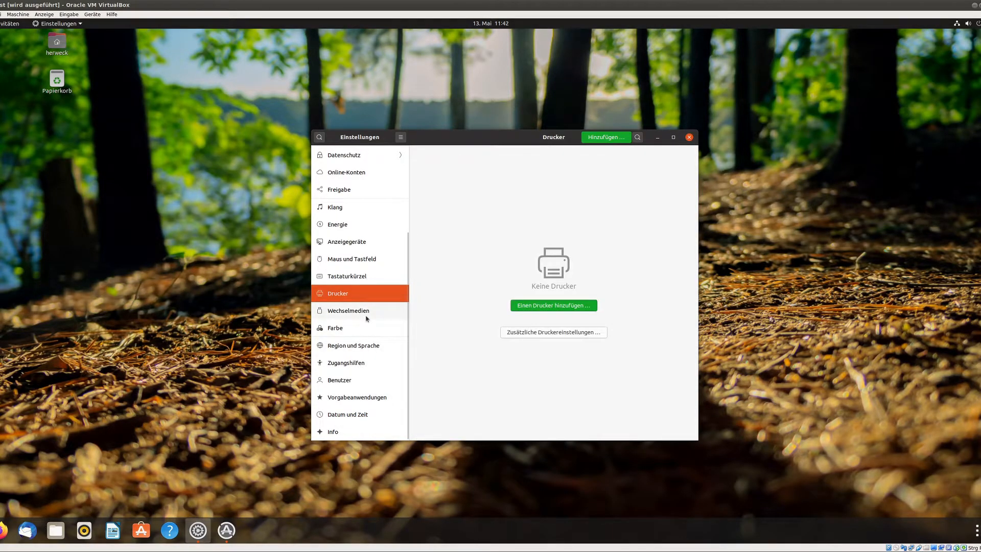
{"action": "left_click", "coordinate": [363, 350]}
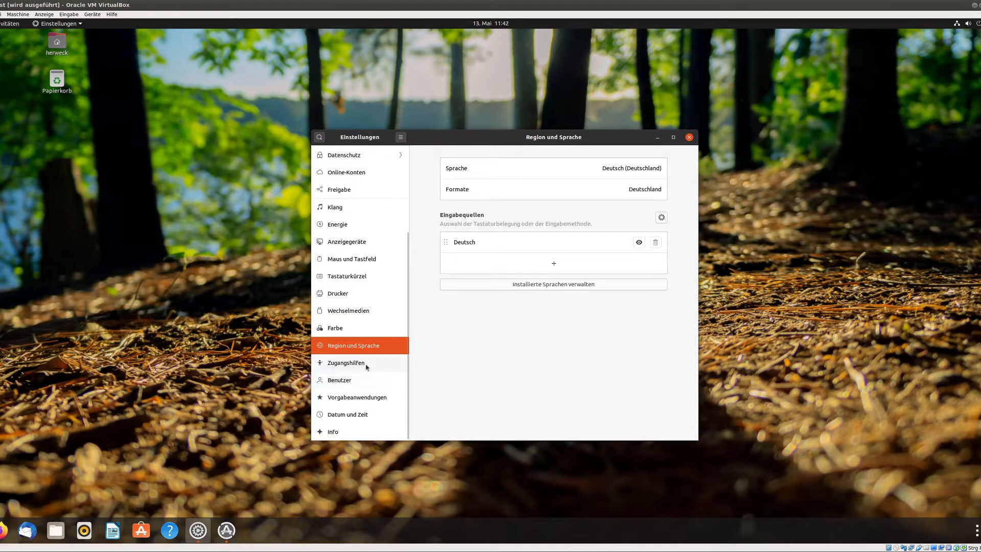
{"action": "left_click", "coordinate": [365, 414]}
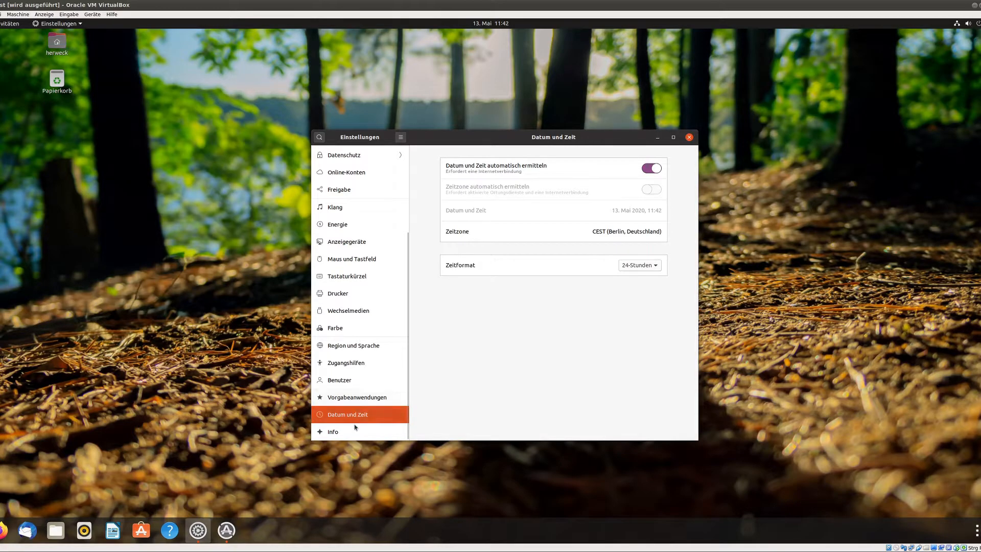
{"action": "left_click", "coordinate": [355, 432]}
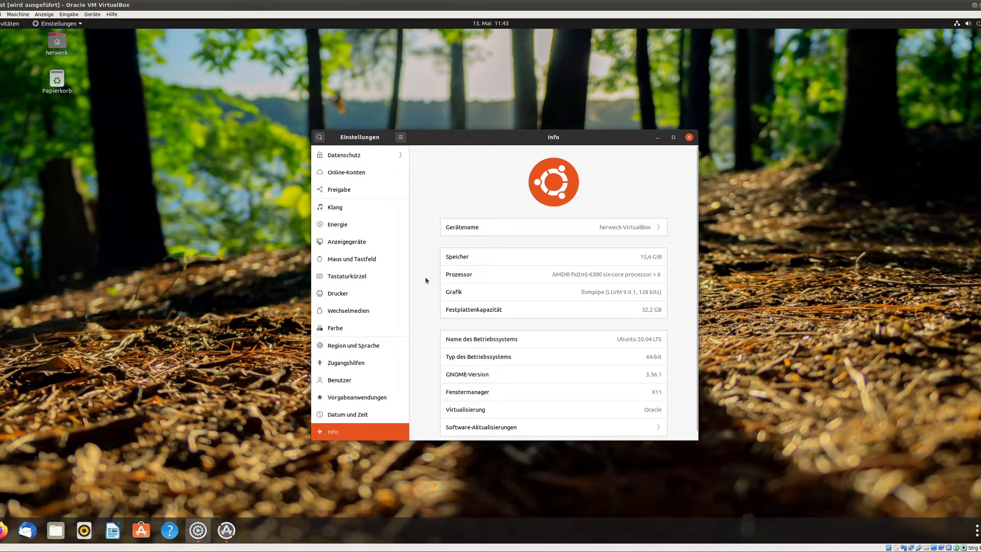
{"action": "scroll", "coordinate": [425, 280], "scroll_direction": "down", "scroll_amount": 1}
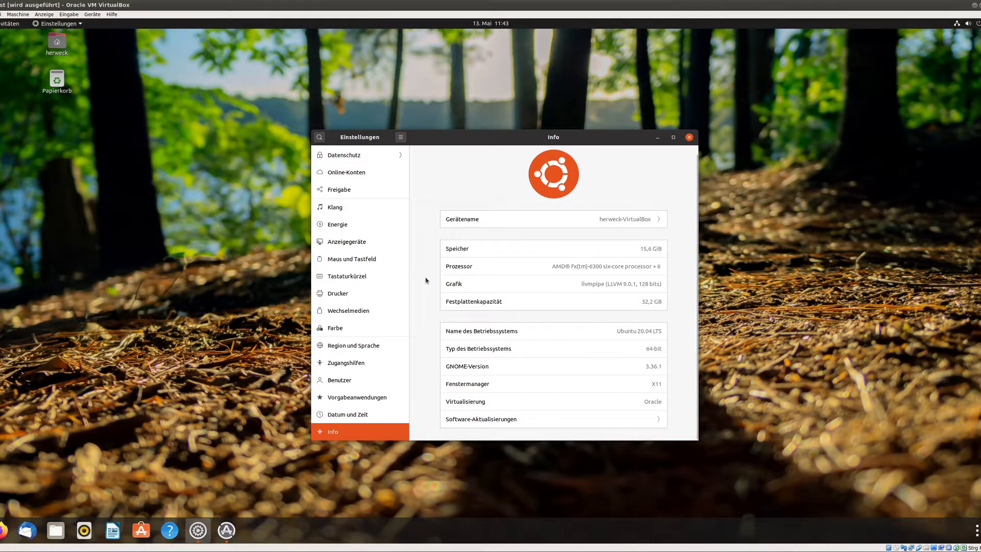
{"action": "scroll", "coordinate": [426, 278], "scroll_direction": "up", "scroll_amount": 1}
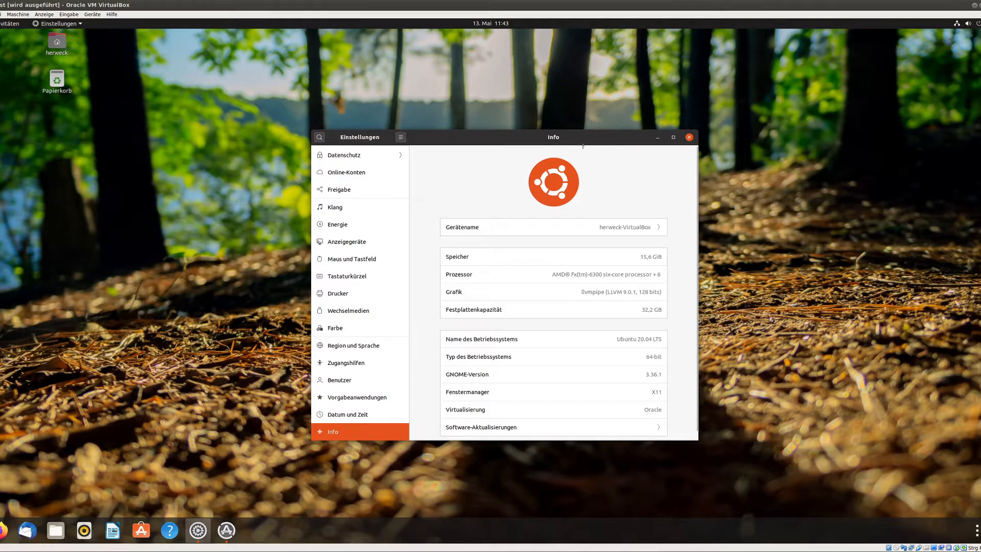
Close the settings and restart the computer immediately to complete the update installation.
{"action": "left_click", "coordinate": [689, 138]}
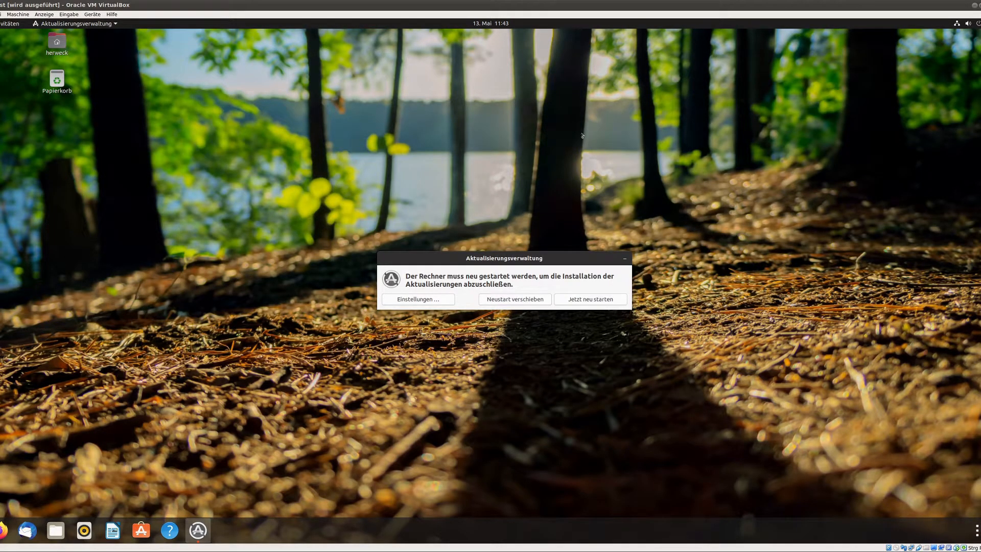
{"action": "left_click", "coordinate": [587, 302]}
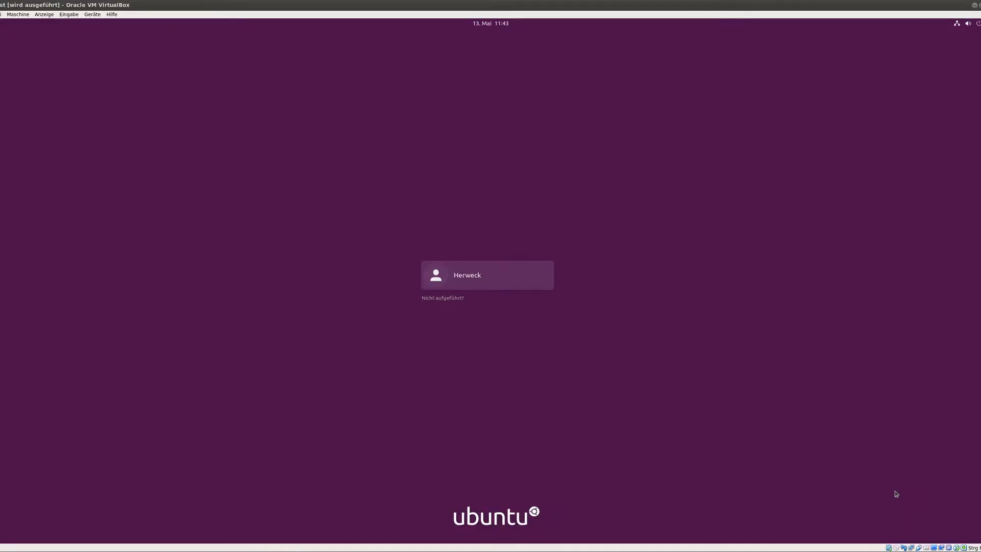
Sign in to the listed user account by entering the account password.
{"action": "key", "text": "Return"}
{"action": "type", "text": "*******"}
{"action": "key", "text": "Return"}
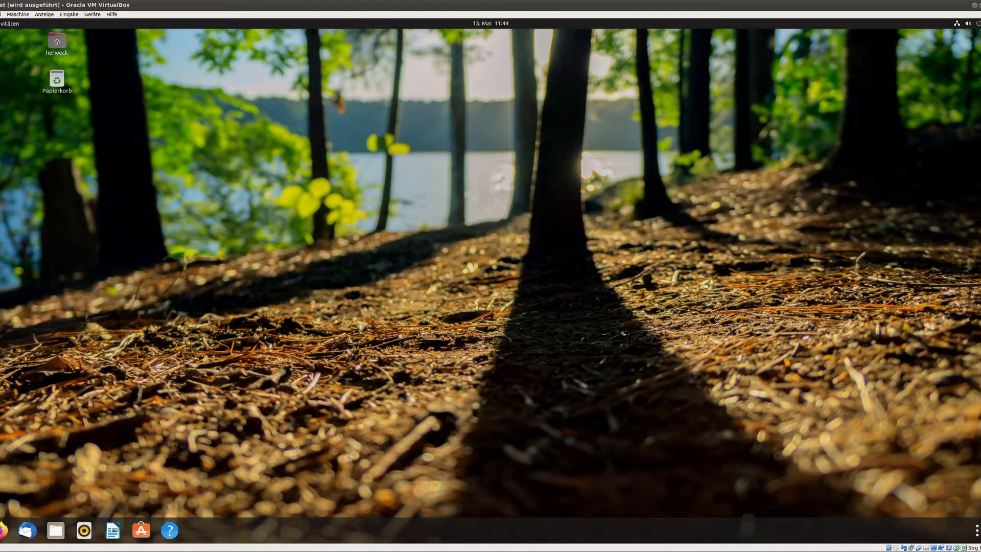
Log the current user out of the desktop session and confirm the logout.
{"action": "left_click", "coordinate": [970, 23]}
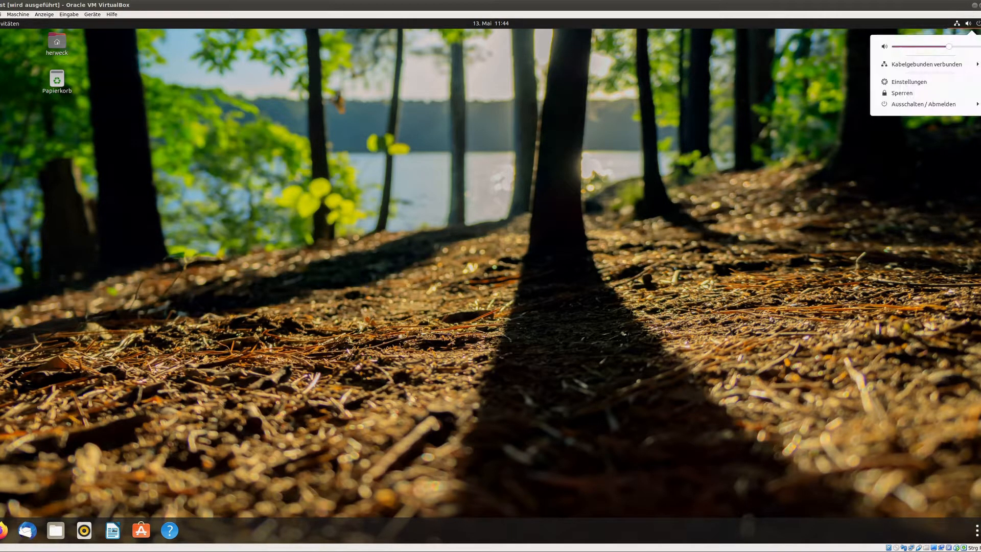
{"action": "left_click", "coordinate": [943, 105]}
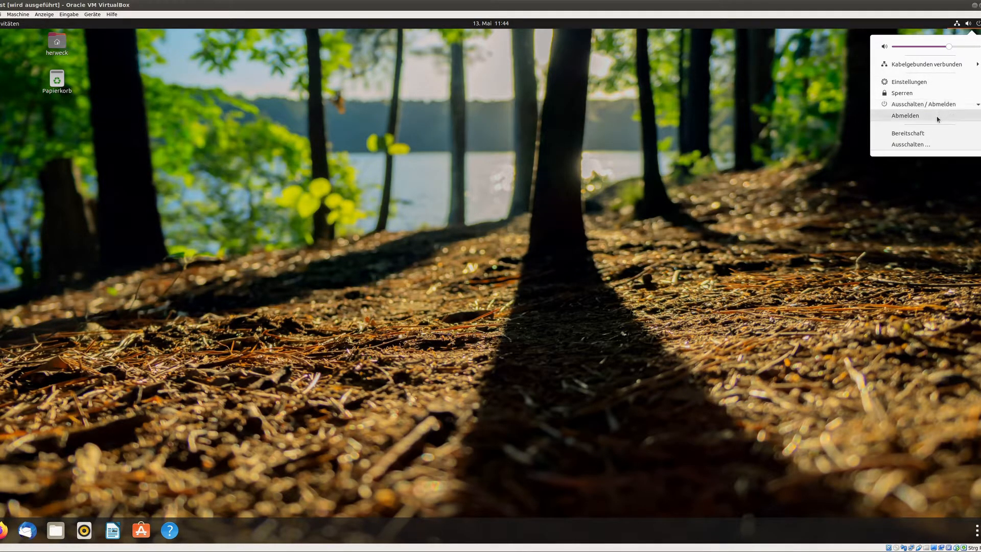
{"action": "left_click", "coordinate": [936, 115]}
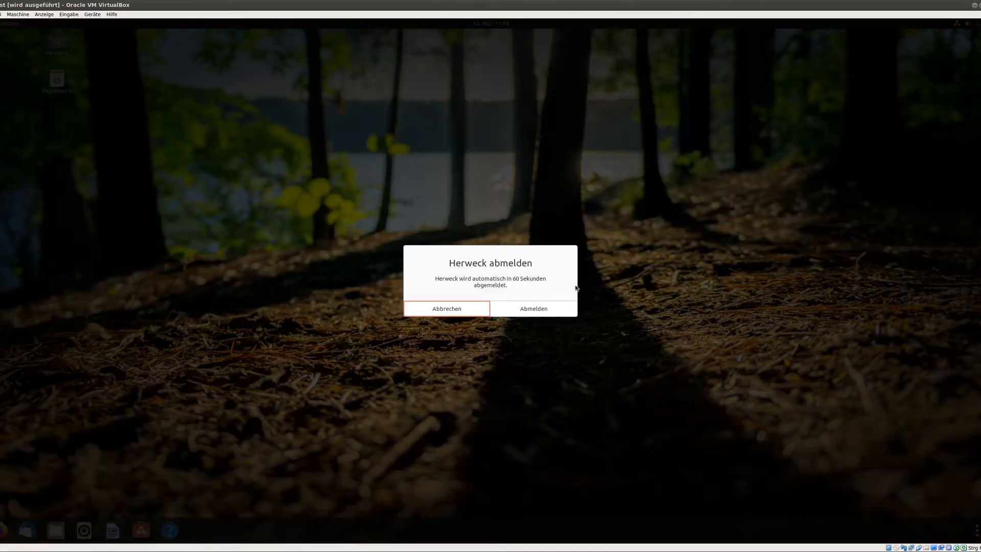
{"action": "left_click", "coordinate": [555, 308]}
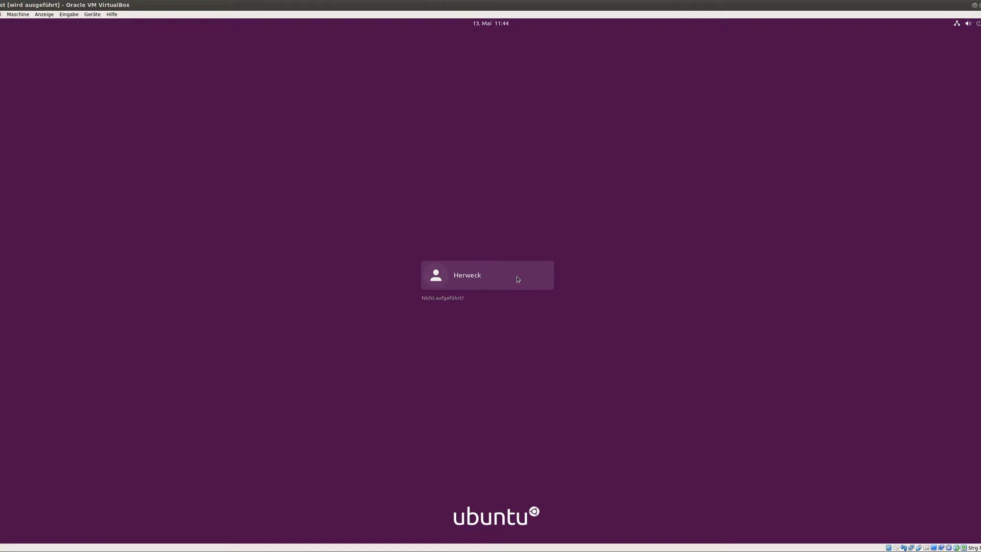
Select the user account on the login screen and show the available desktop sessions.
{"action": "left_click", "coordinate": [432, 284]}
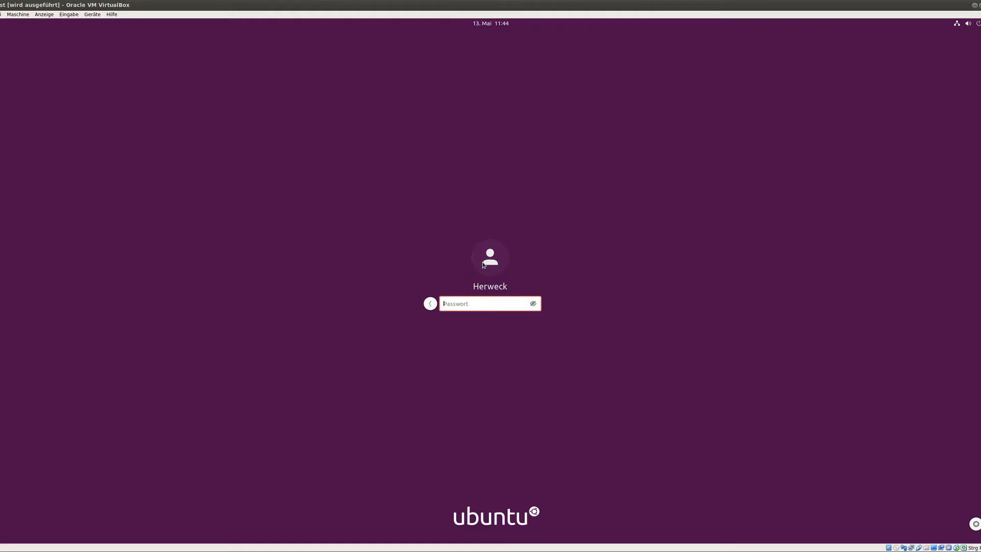
{"action": "left_click", "coordinate": [975, 523]}
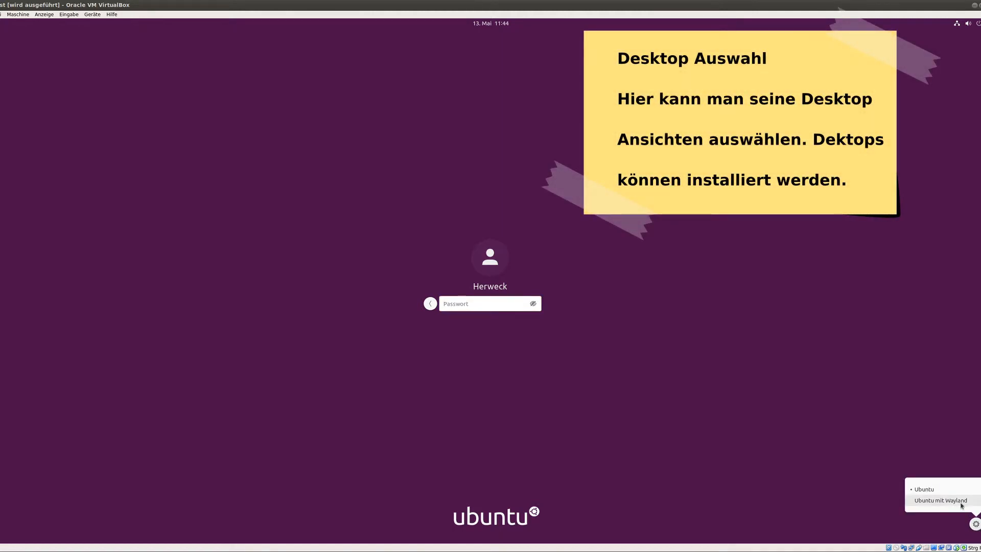
Choose the "Ubuntu mit Wayland" session and sign in by entering the account password.
{"action": "left_click", "coordinate": [961, 503]}
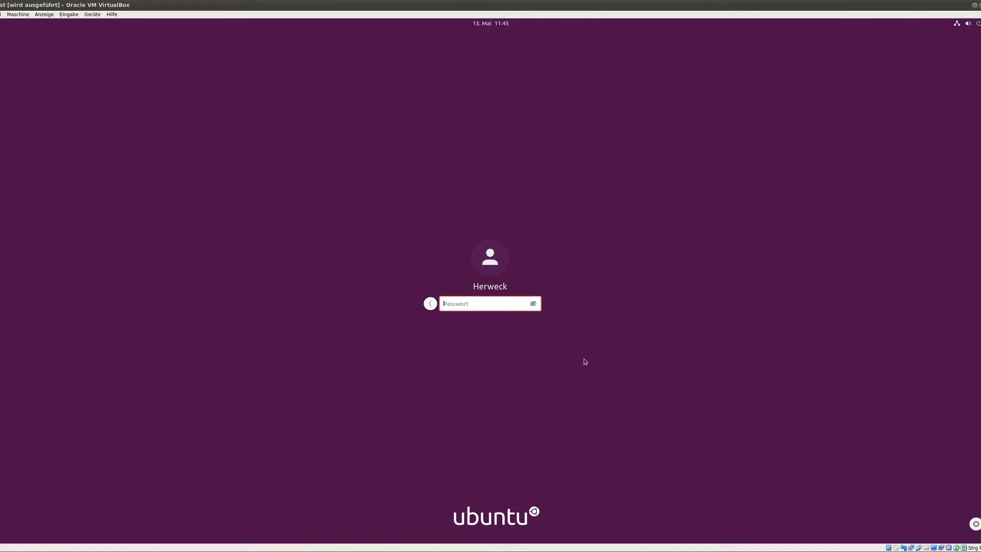
{"action": "type", "text": "*******"}
{"action": "key", "text": "Return"}
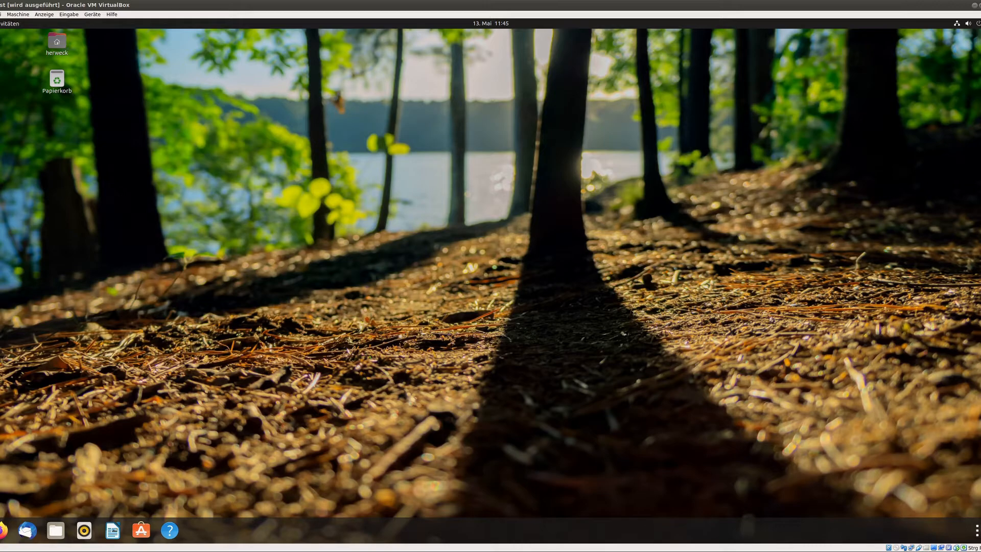
Search the full application overview for "libre" and launch LibreOffice Writer.
{"action": "left_click", "coordinate": [976, 529]}
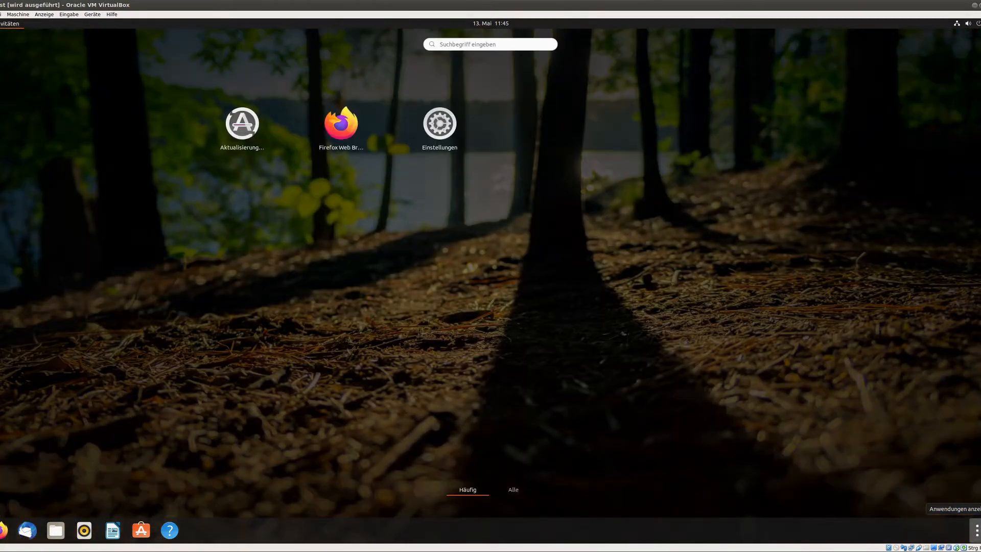
{"action": "left_click", "coordinate": [513, 490]}
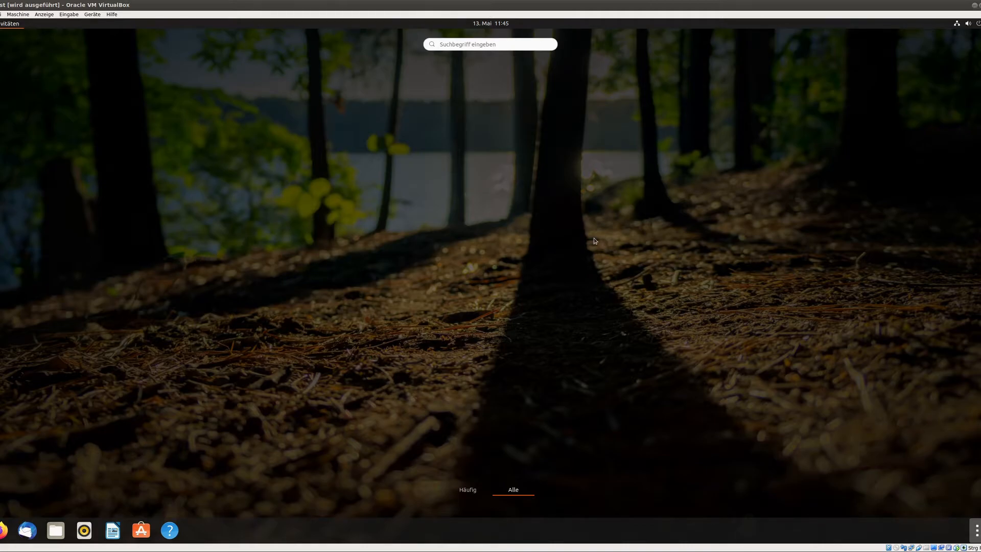
{"action": "left_click", "coordinate": [512, 45]}
{"action": "type", "text": "libre"}
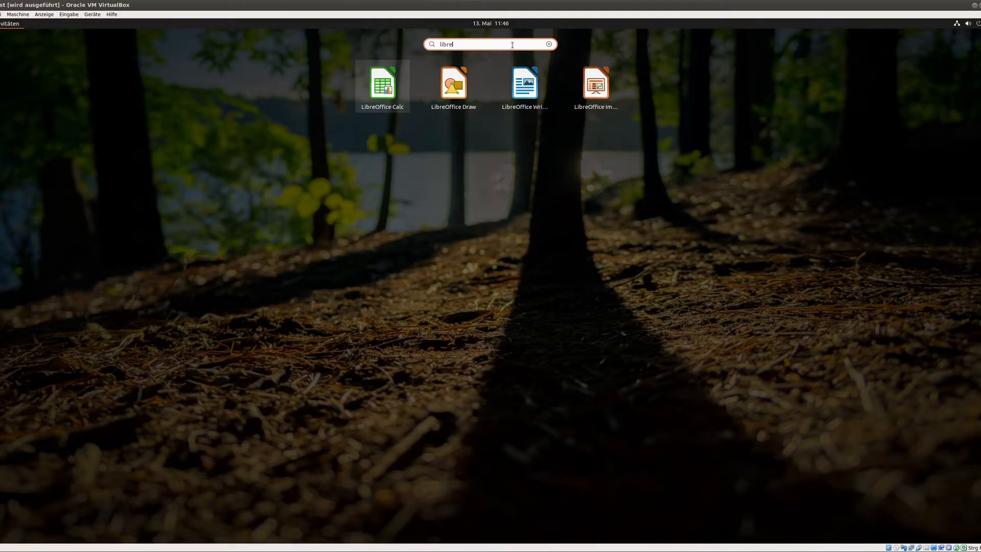
{"action": "left_click", "coordinate": [526, 81]}
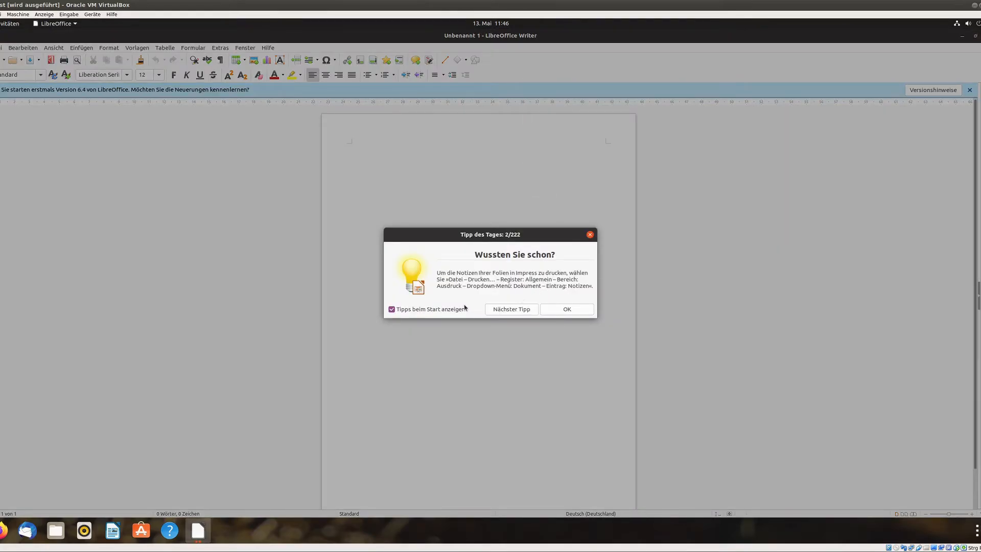
Disable the start-up tips while dismissing the tip of the day, and write "Mein erster Brief" in the blank document.
{"action": "left_click", "coordinate": [432, 310]}
{"action": "left_click", "coordinate": [546, 311]}
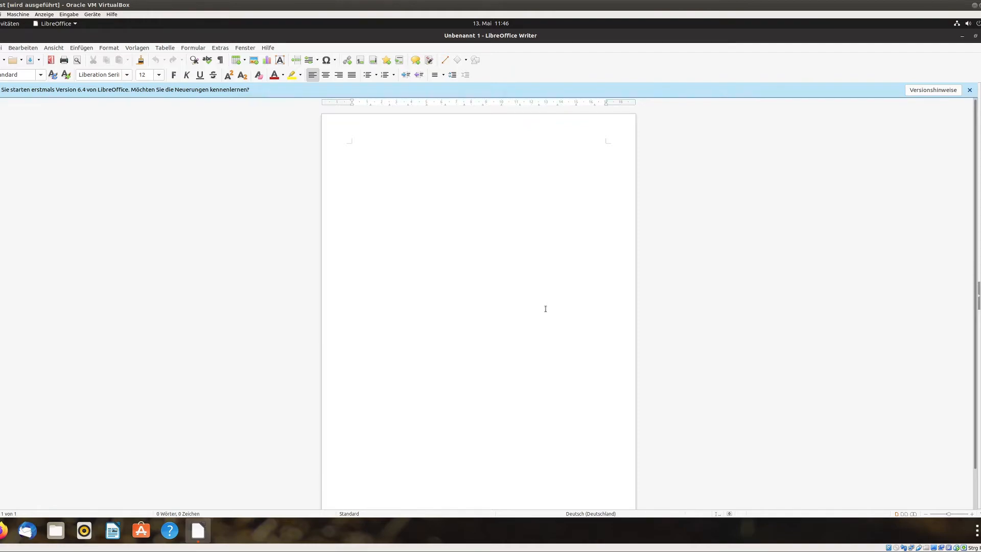
{"action": "type", "text": "Mein erster Brief"}
Format the line "Mein erster Brief" as bold URW Bookman at size 15.
{"action": "triple_click", "coordinate": [407, 147]}
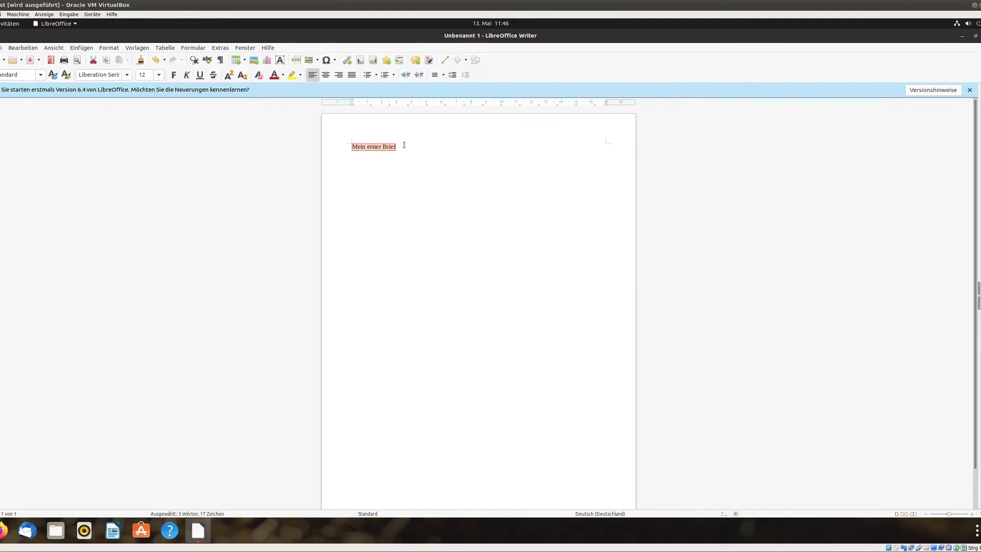
{"action": "left_click", "coordinate": [173, 79]}
{"action": "left_click", "coordinate": [126, 78]}
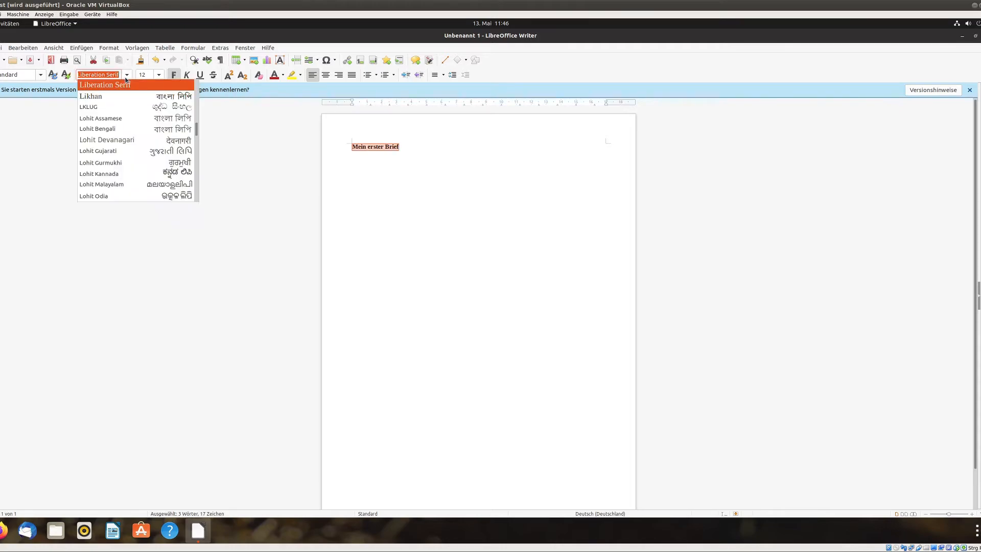
{"action": "scroll", "coordinate": [132, 130], "scroll_direction": "down", "scroll_amount": 10}
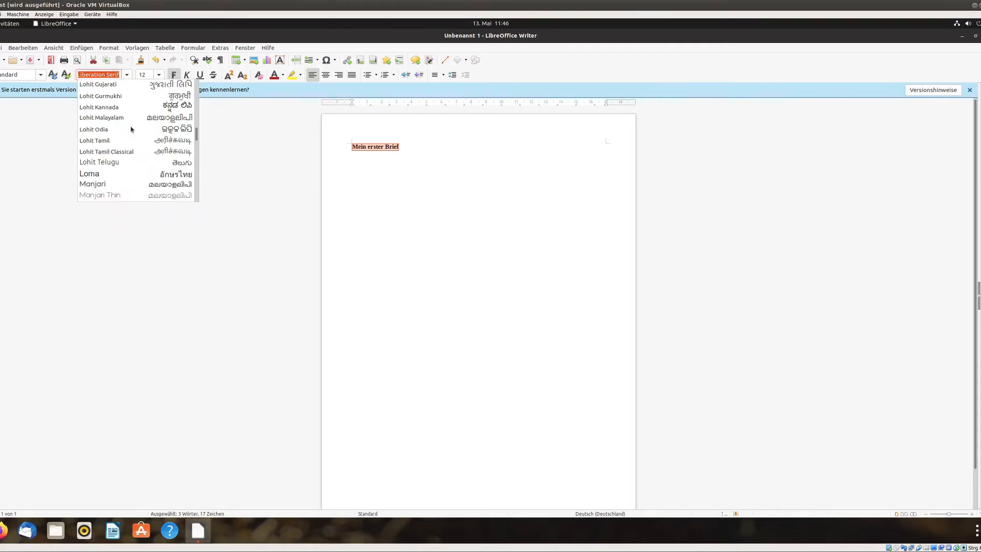
{"action": "scroll", "coordinate": [131, 129], "scroll_direction": "down", "scroll_amount": 15}
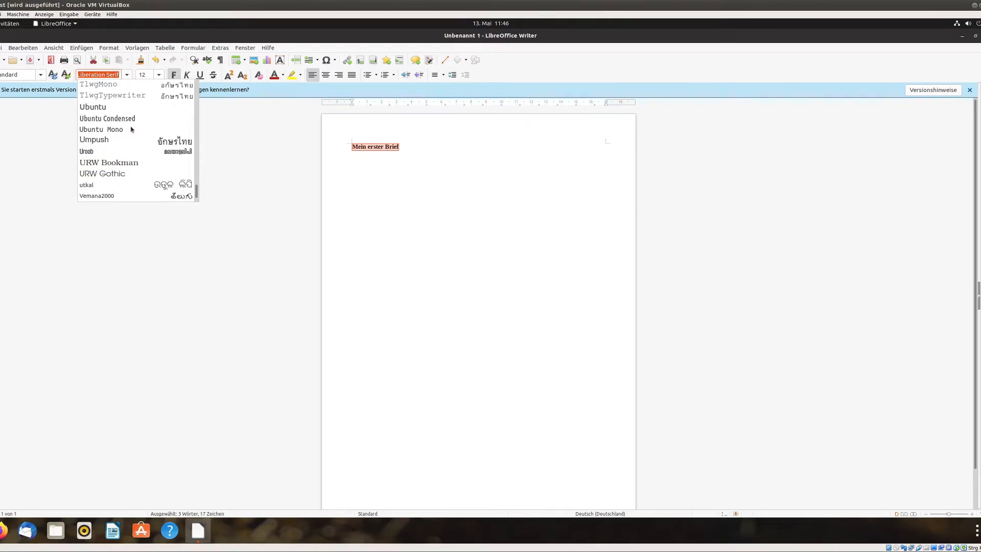
{"action": "left_click", "coordinate": [129, 163]}
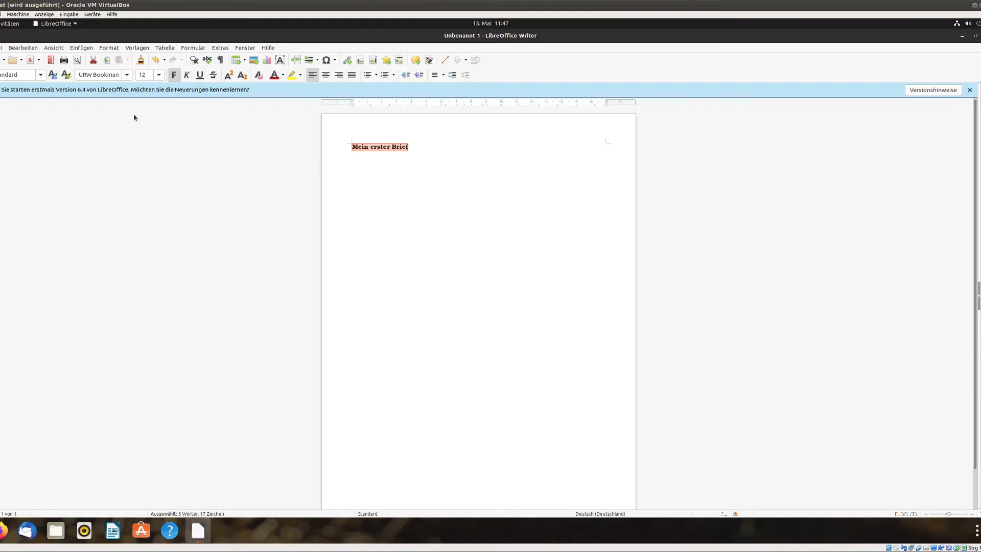
{"action": "left_click", "coordinate": [158, 76]}
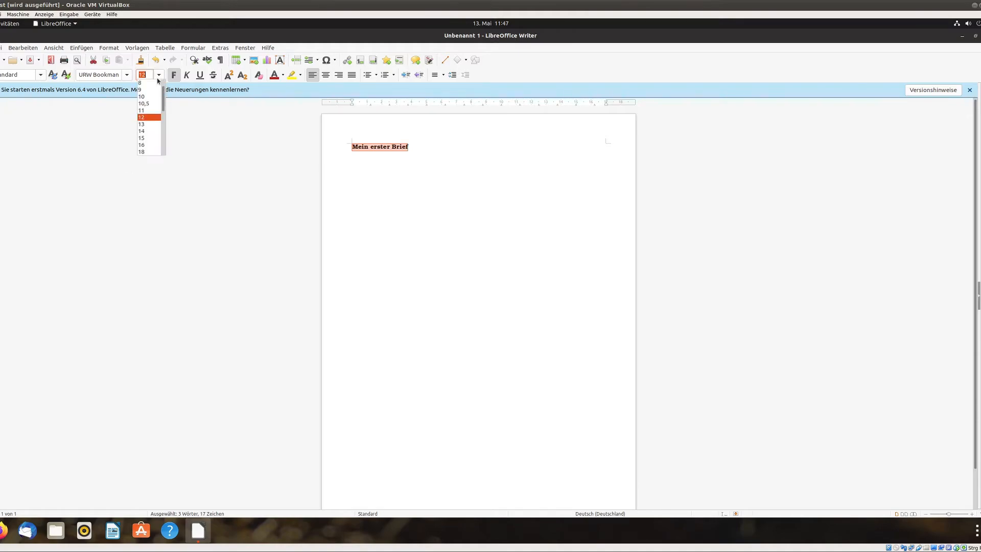
{"action": "left_click", "coordinate": [144, 138]}
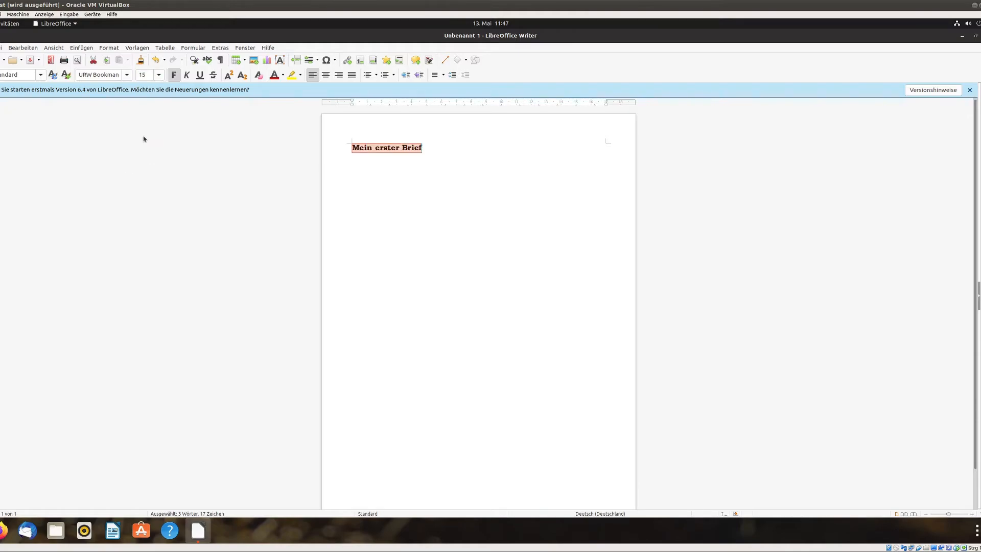
{"action": "key", "text": "End"}
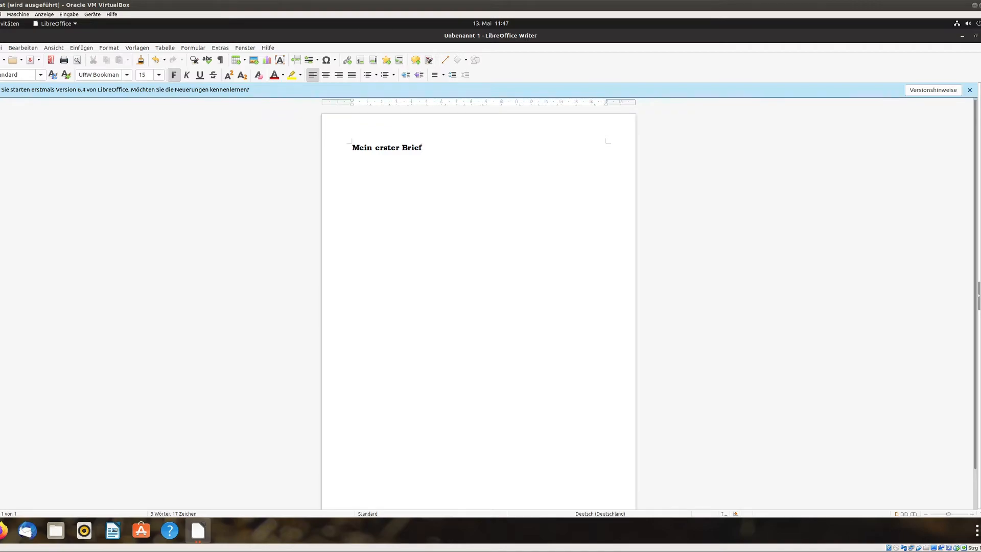
Close the Writer document without saving its changes.
{"action": "key", "text": "ctrl+w"}
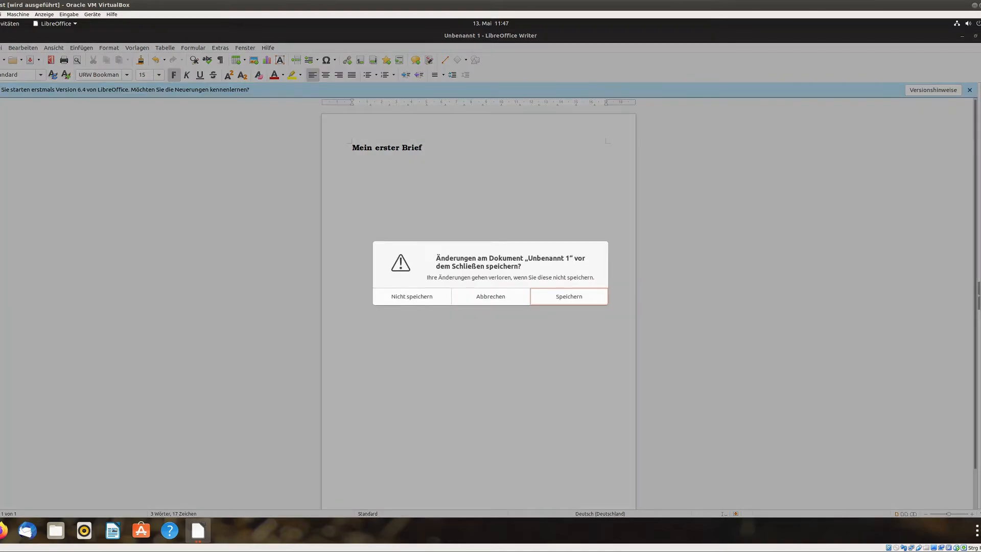
{"action": "key", "text": "Left"}
{"action": "key", "text": "Left"}
{"action": "key", "text": "Return"}
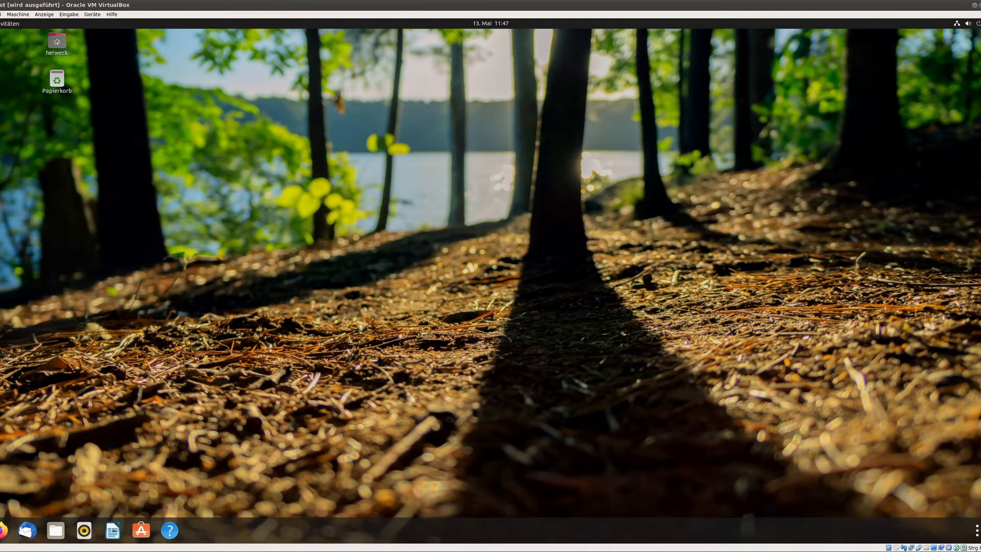
Shut down the Ubuntu virtual machine and close the Oracle VM VirtualBox Manager.
{"action": "left_click", "coordinate": [967, 23]}
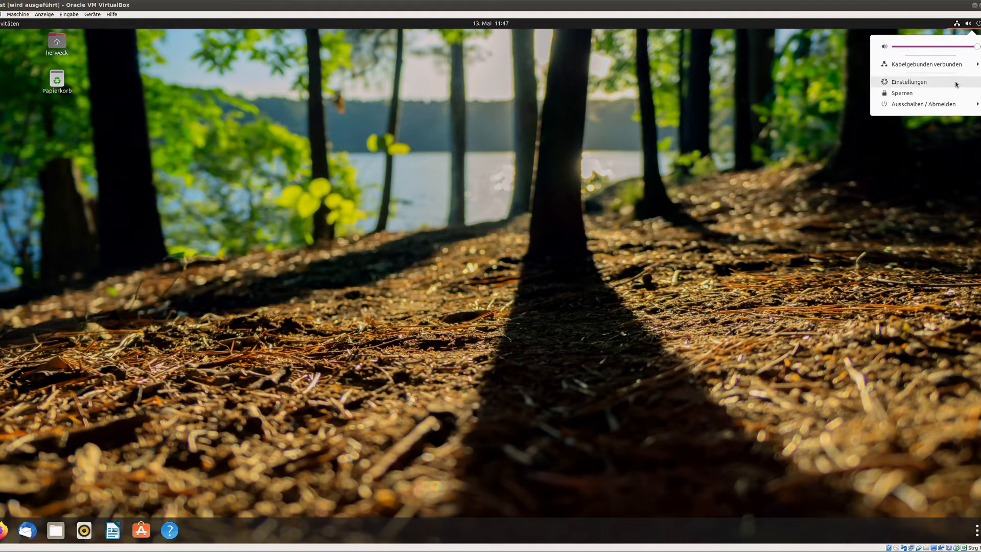
{"action": "left_click", "coordinate": [949, 105]}
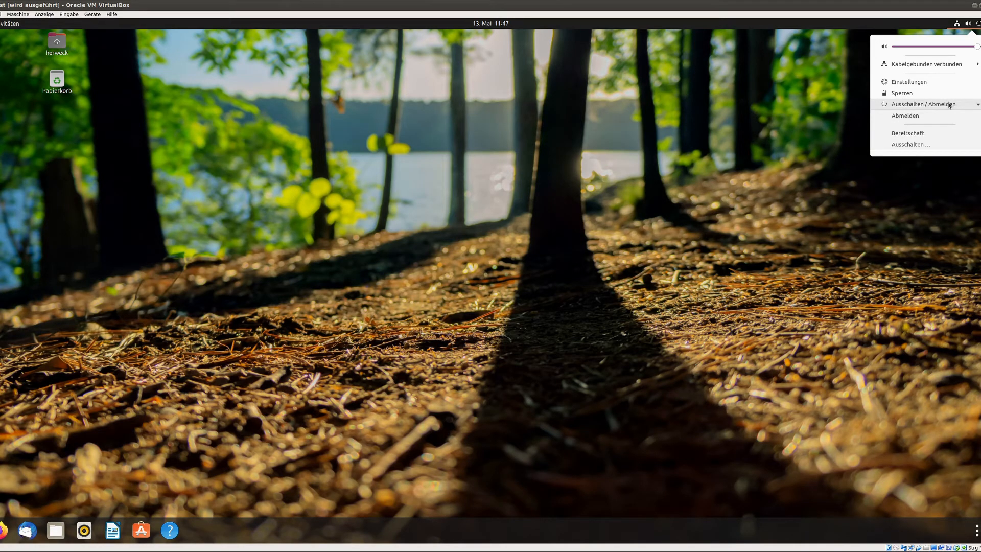
{"action": "left_click", "coordinate": [936, 149]}
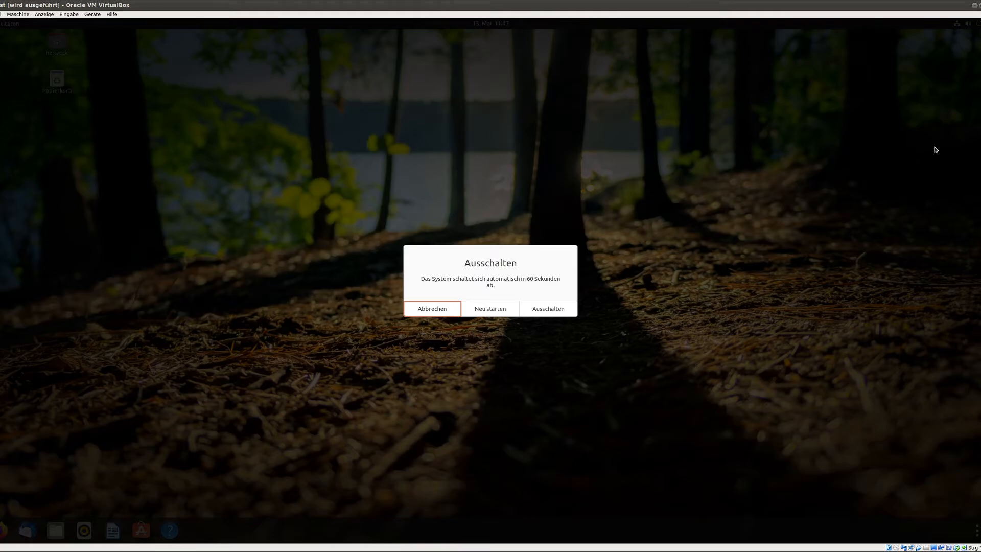
{"action": "key", "text": "Tab"}
{"action": "key", "text": "Tab"}
{"action": "key", "text": "Escape"}
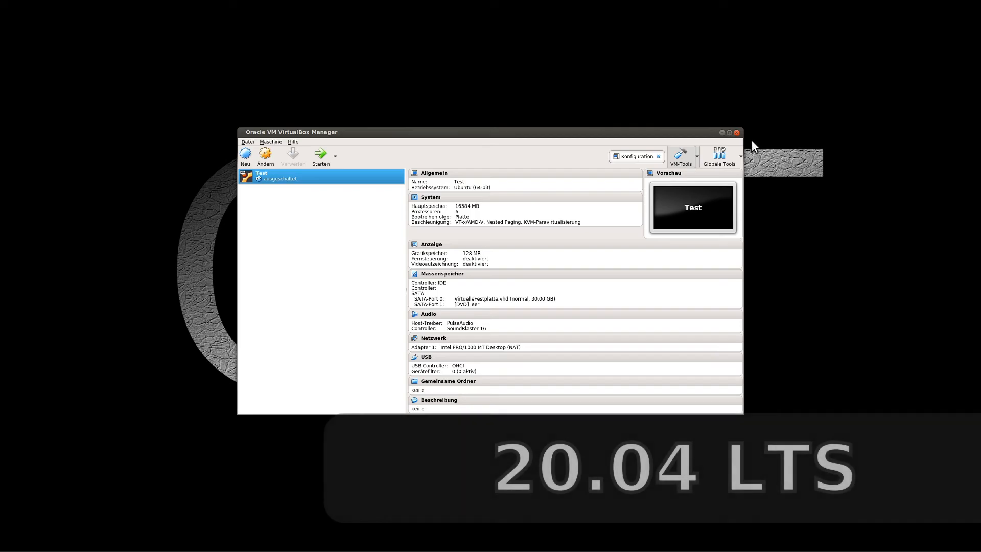
{"action": "left_click", "coordinate": [736, 132]}
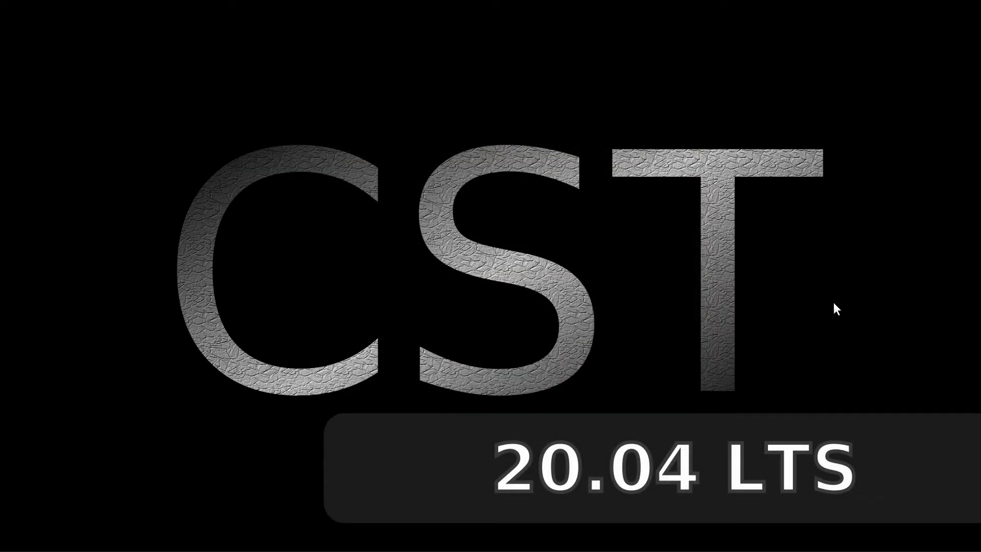